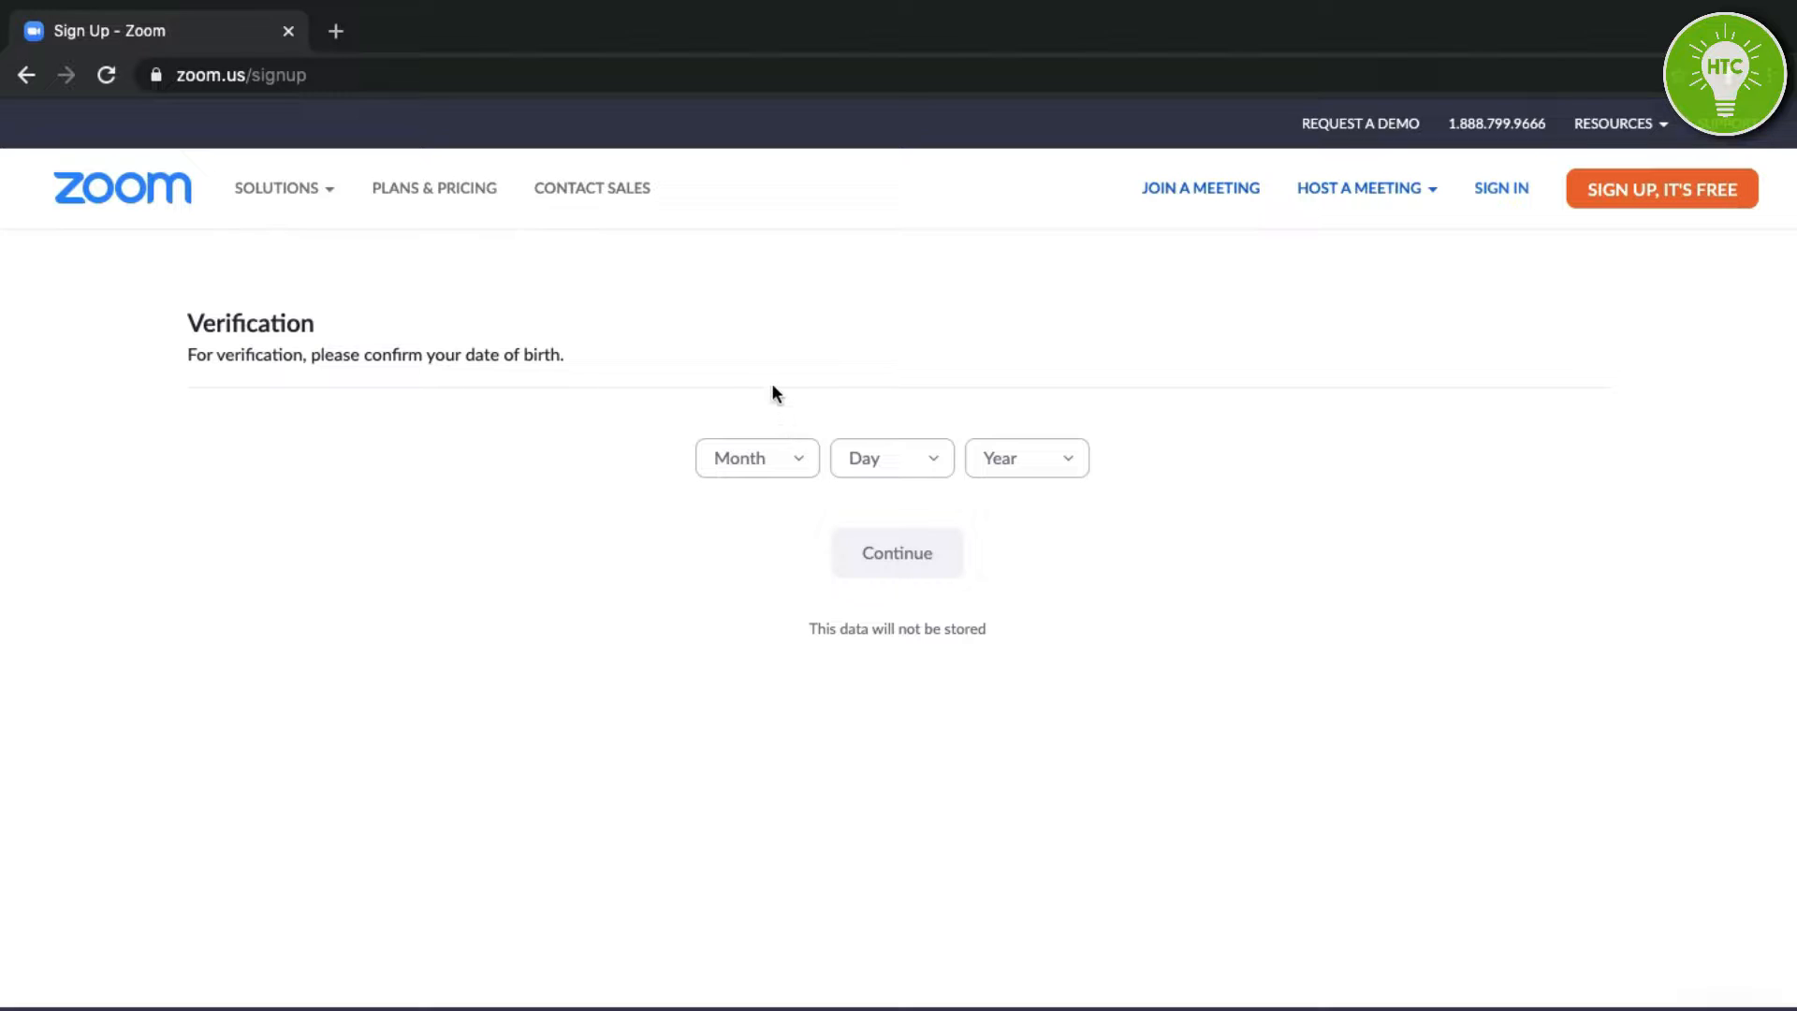
# Enter the birth date Jan 3, 1996 and submit it.
pyautogui.click(790, 465)
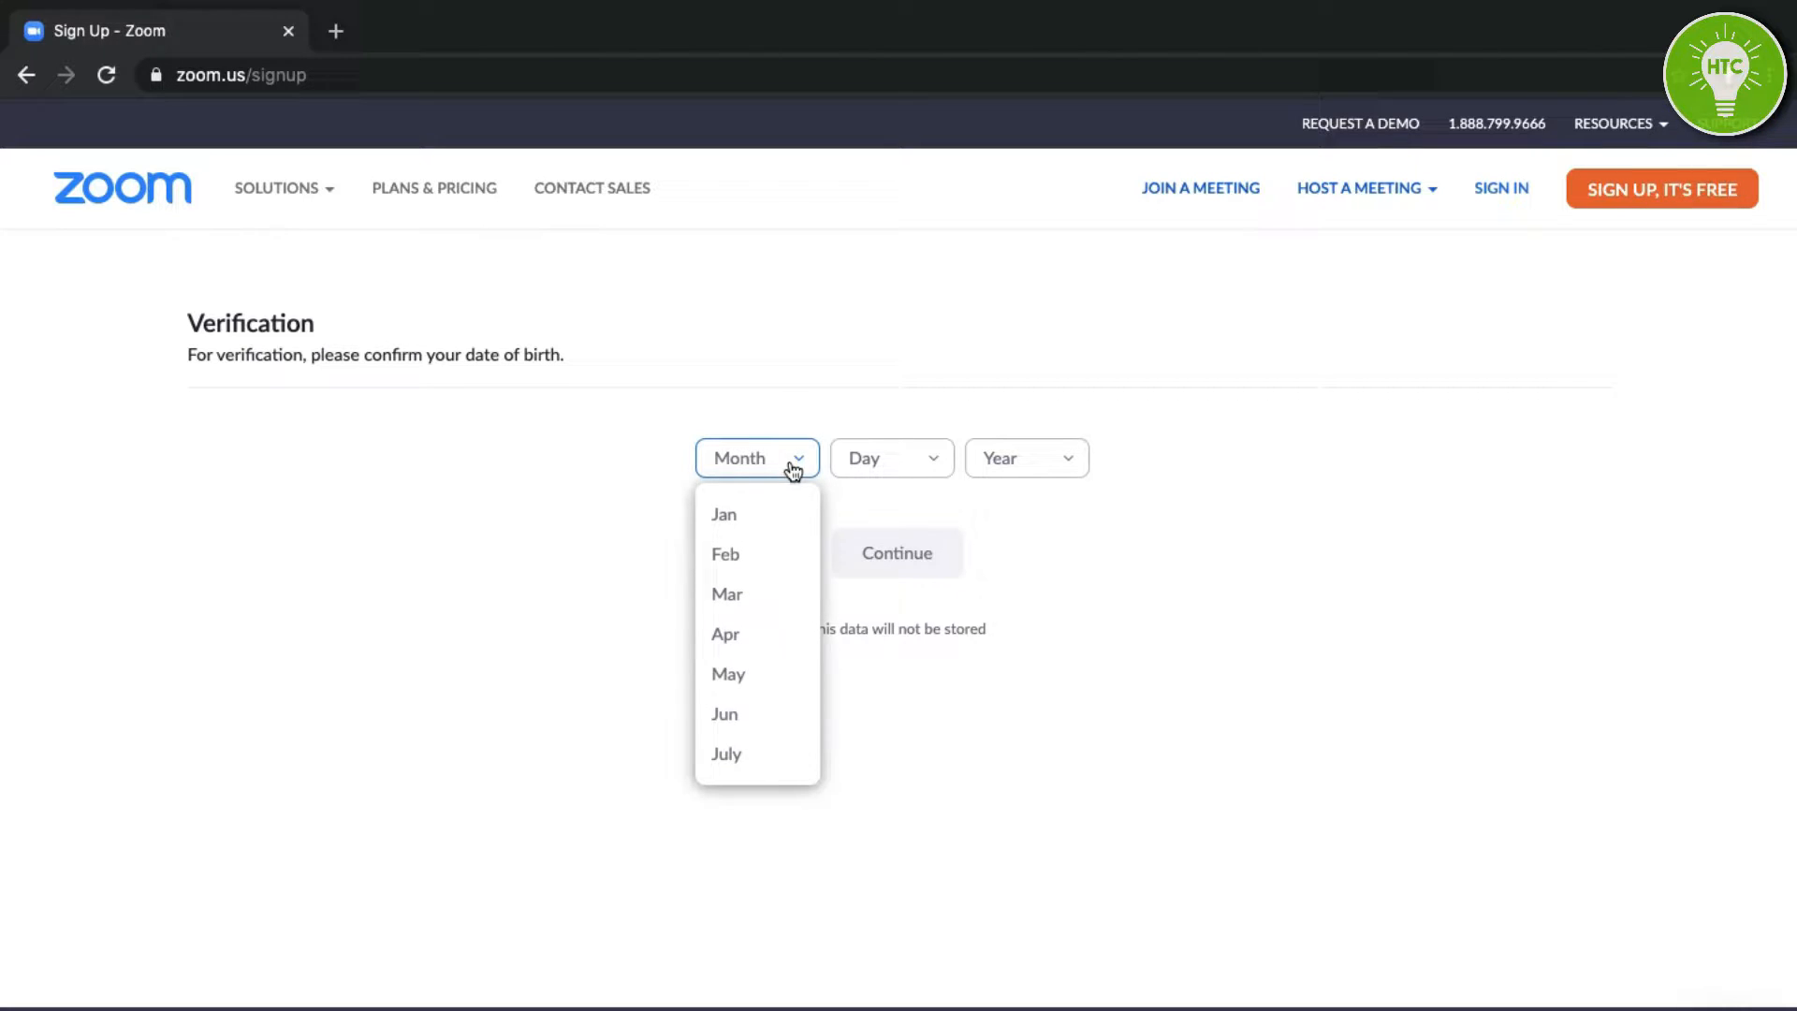
pyautogui.click(759, 532)
pyautogui.click(920, 461)
pyautogui.click(895, 592)
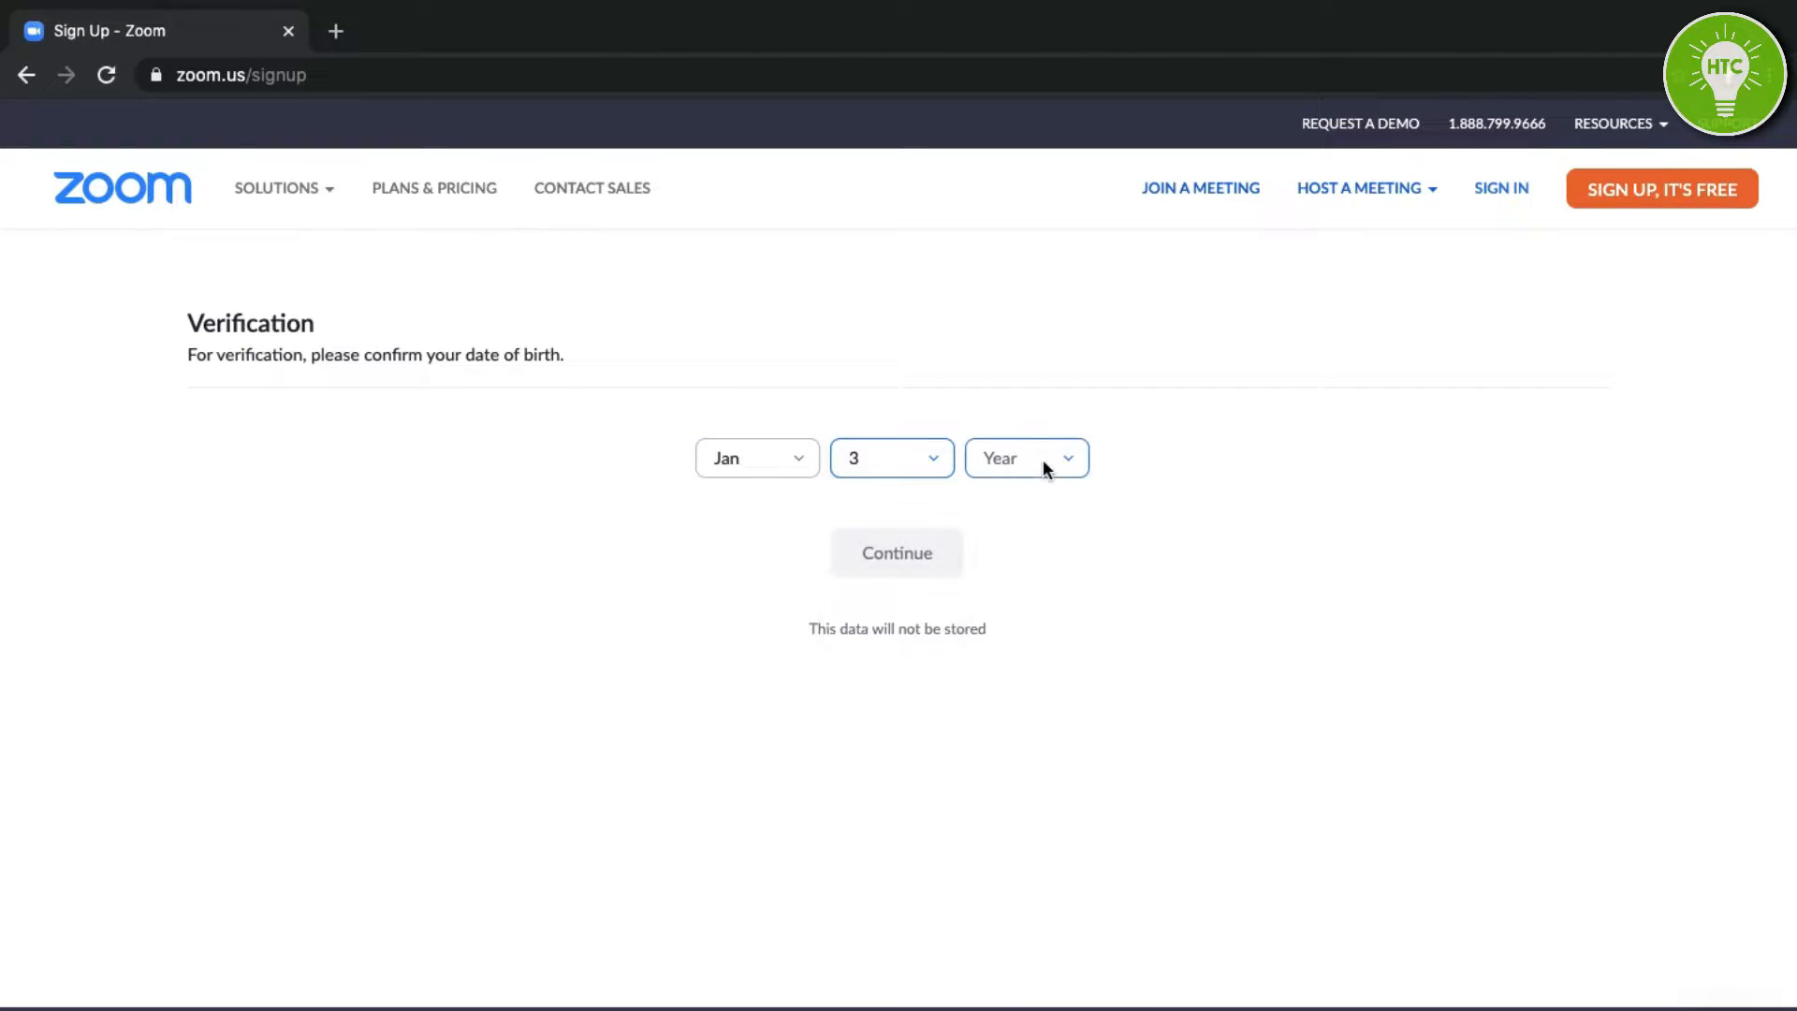
pyautogui.click(1043, 458)
pyautogui.scroll(-2, 1028, 606)
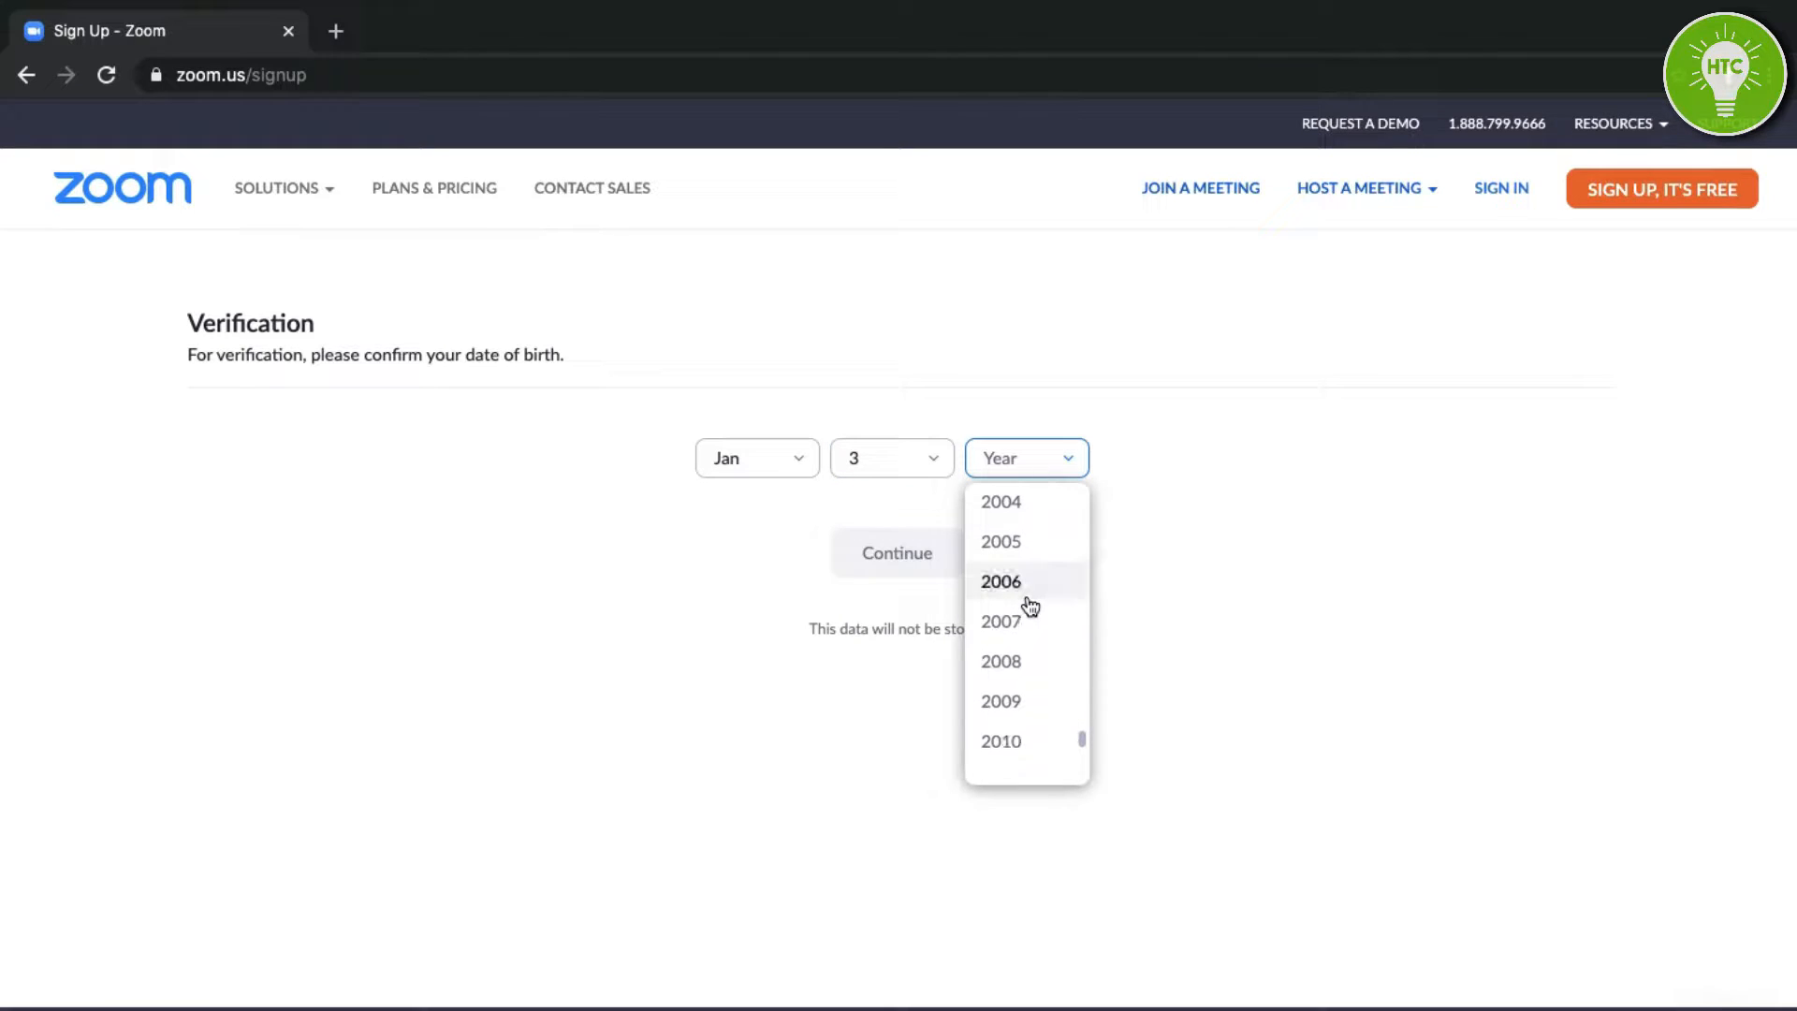
pyautogui.scroll(3, 1030, 607)
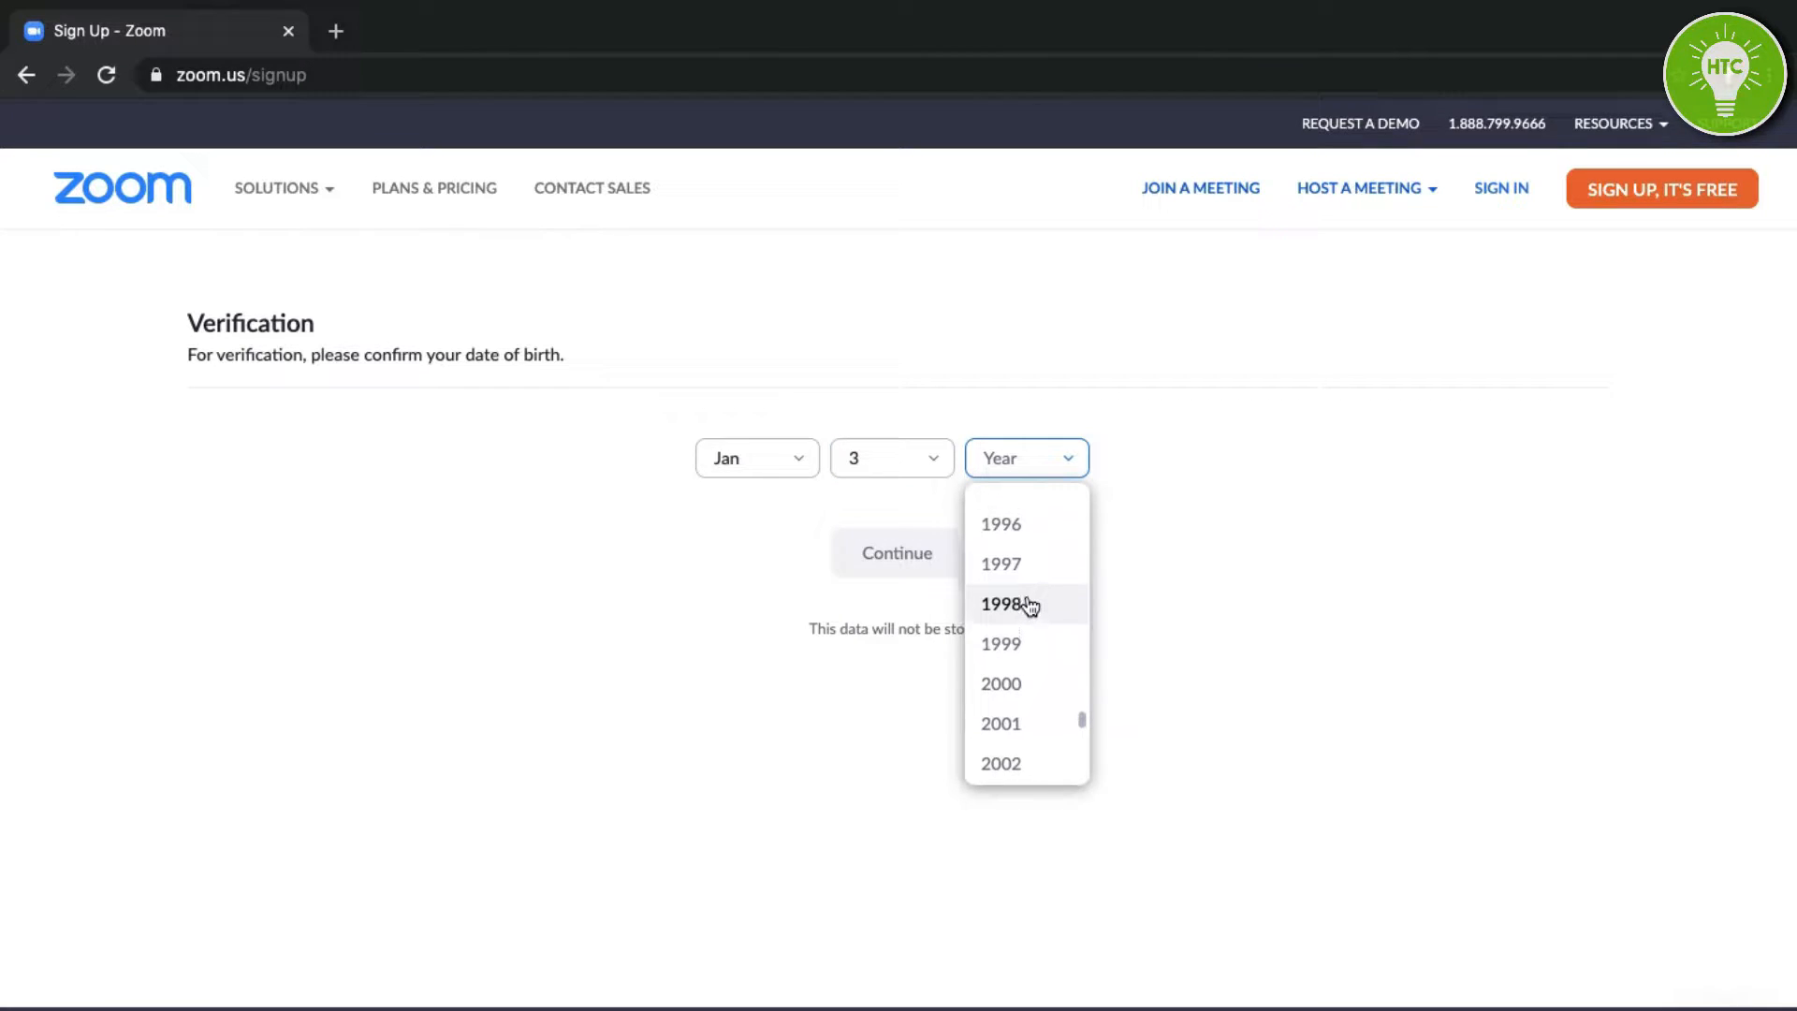
pyautogui.click(1027, 526)
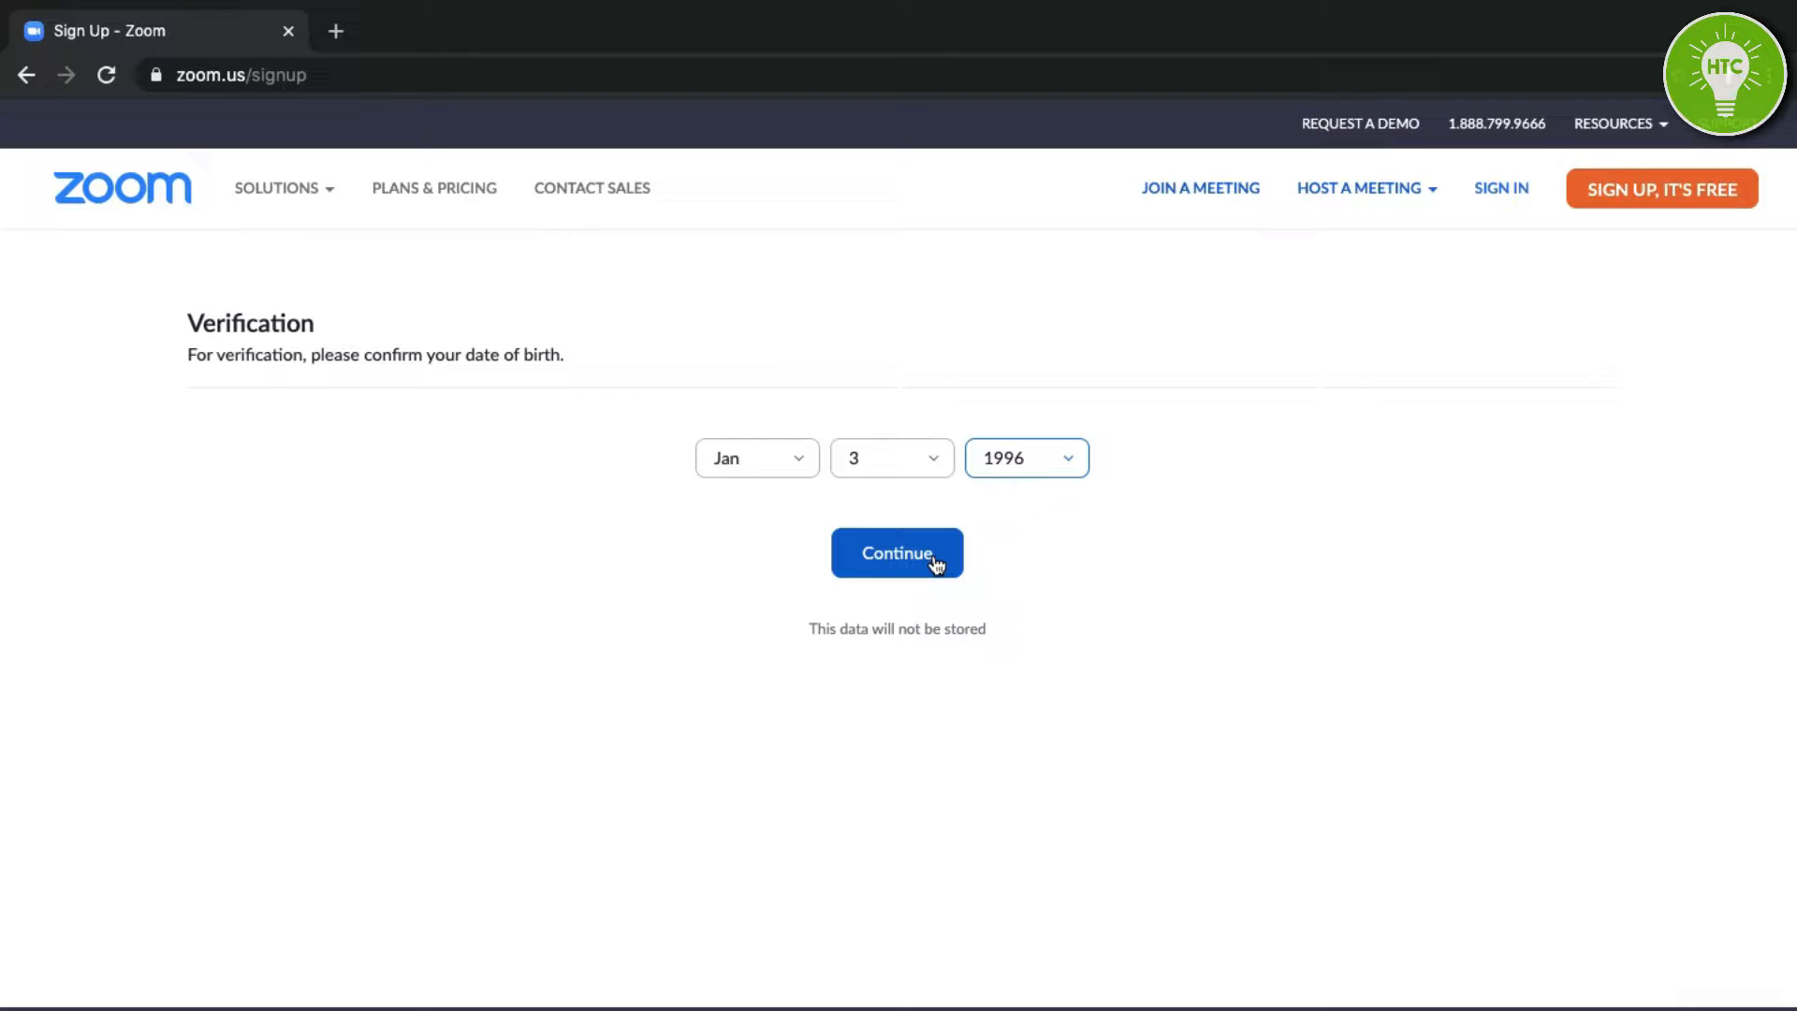
pyautogui.click(936, 565)
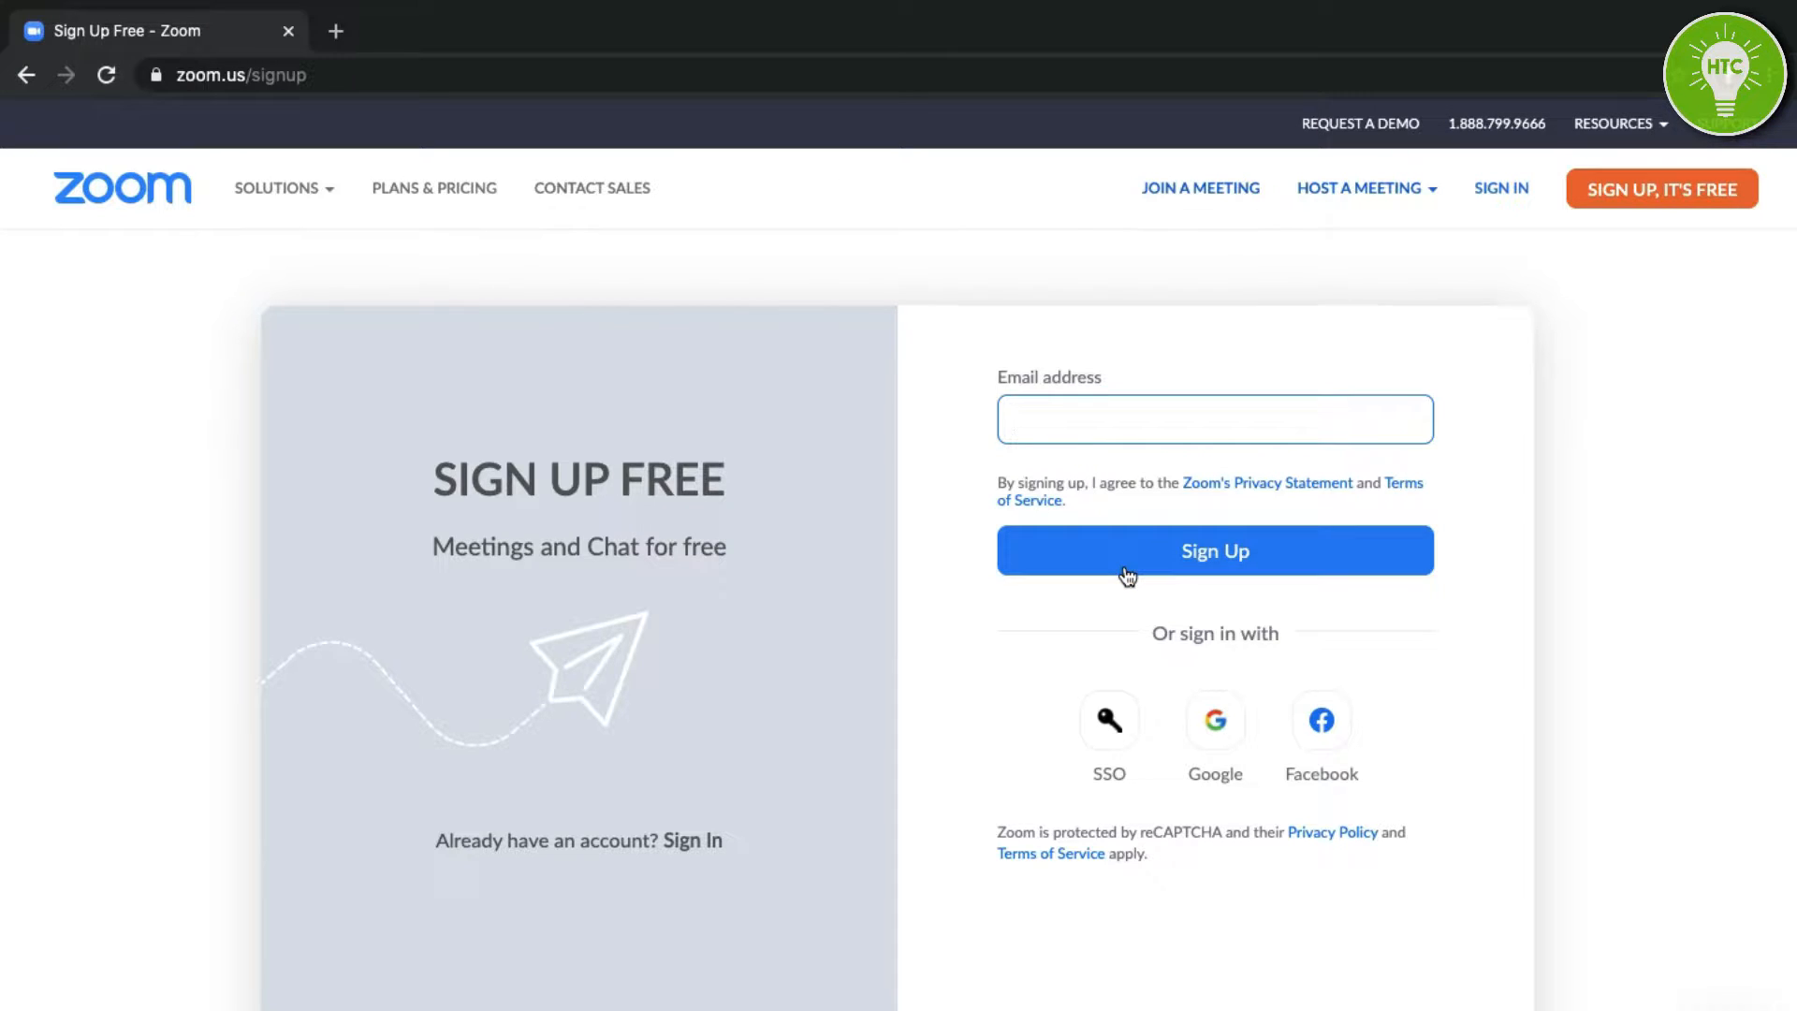
# Choose to sign up with a Google account.
pyautogui.scroll(-1, 1123, 571)
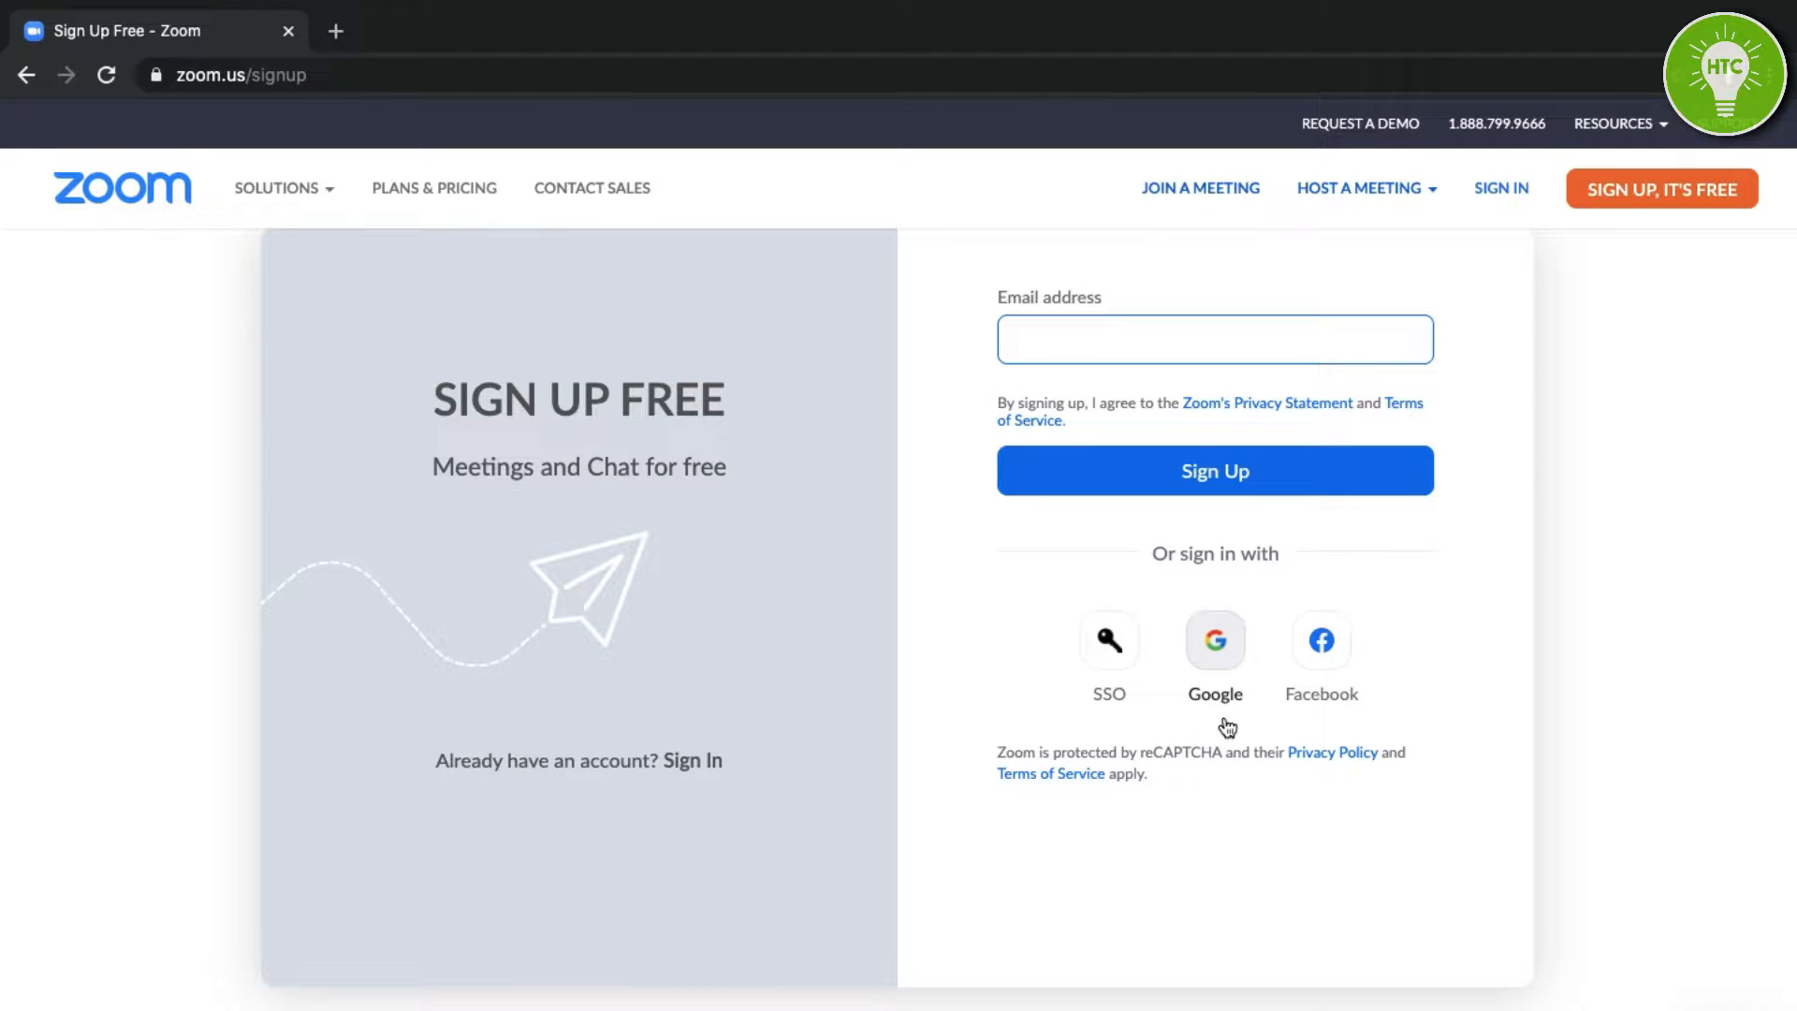
pyautogui.scroll(1, 1412, 575)
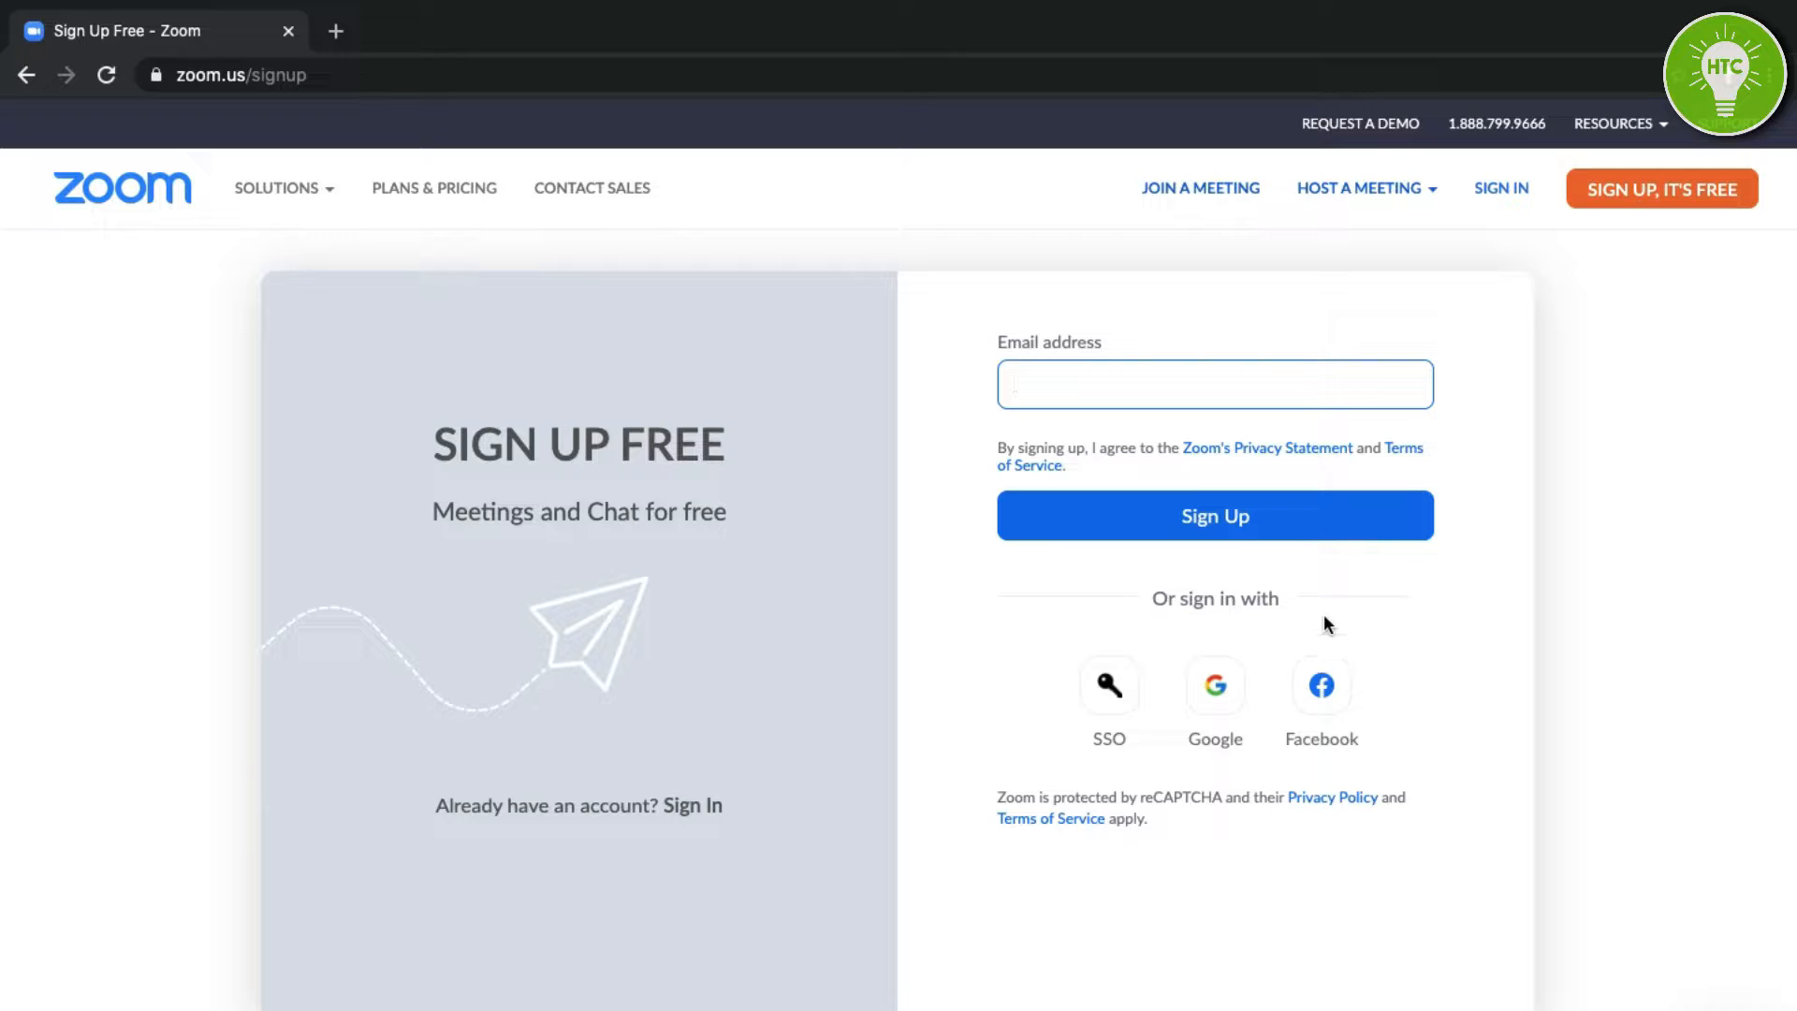
pyautogui.click(1215, 694)
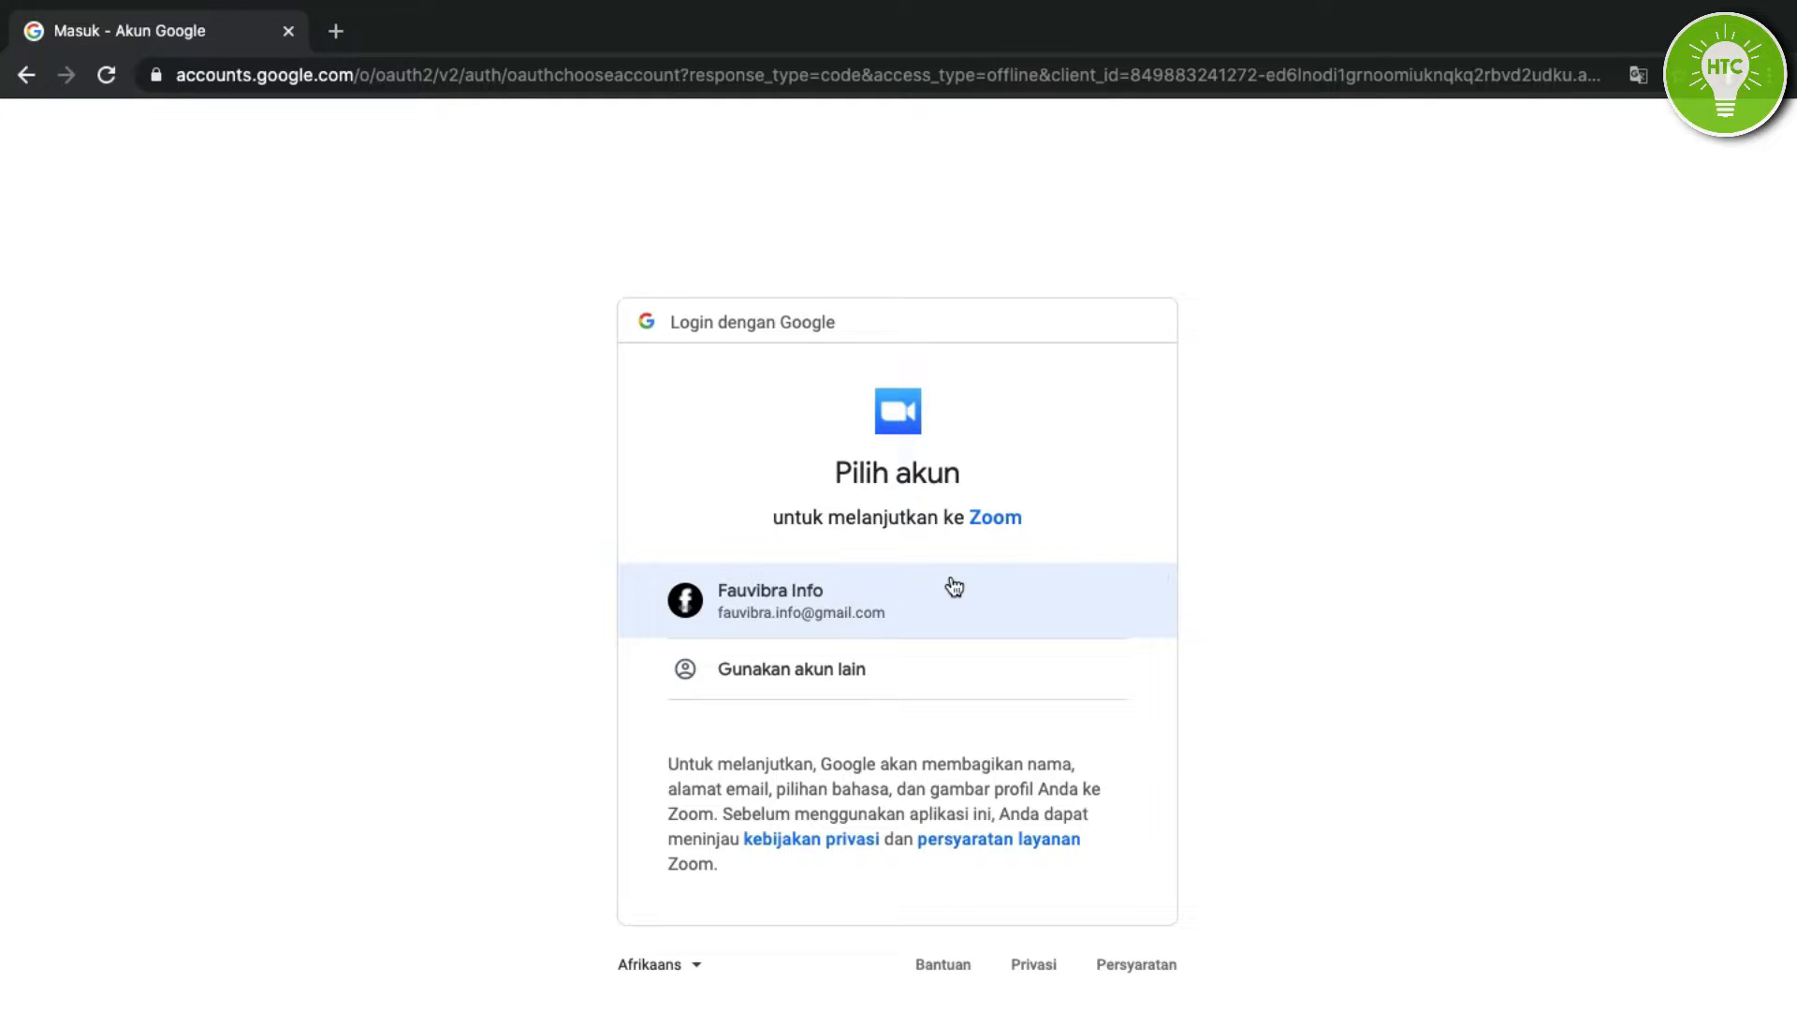
# Pick the Google account in the chooser and confirm Create Account.
pyautogui.click(885, 590)
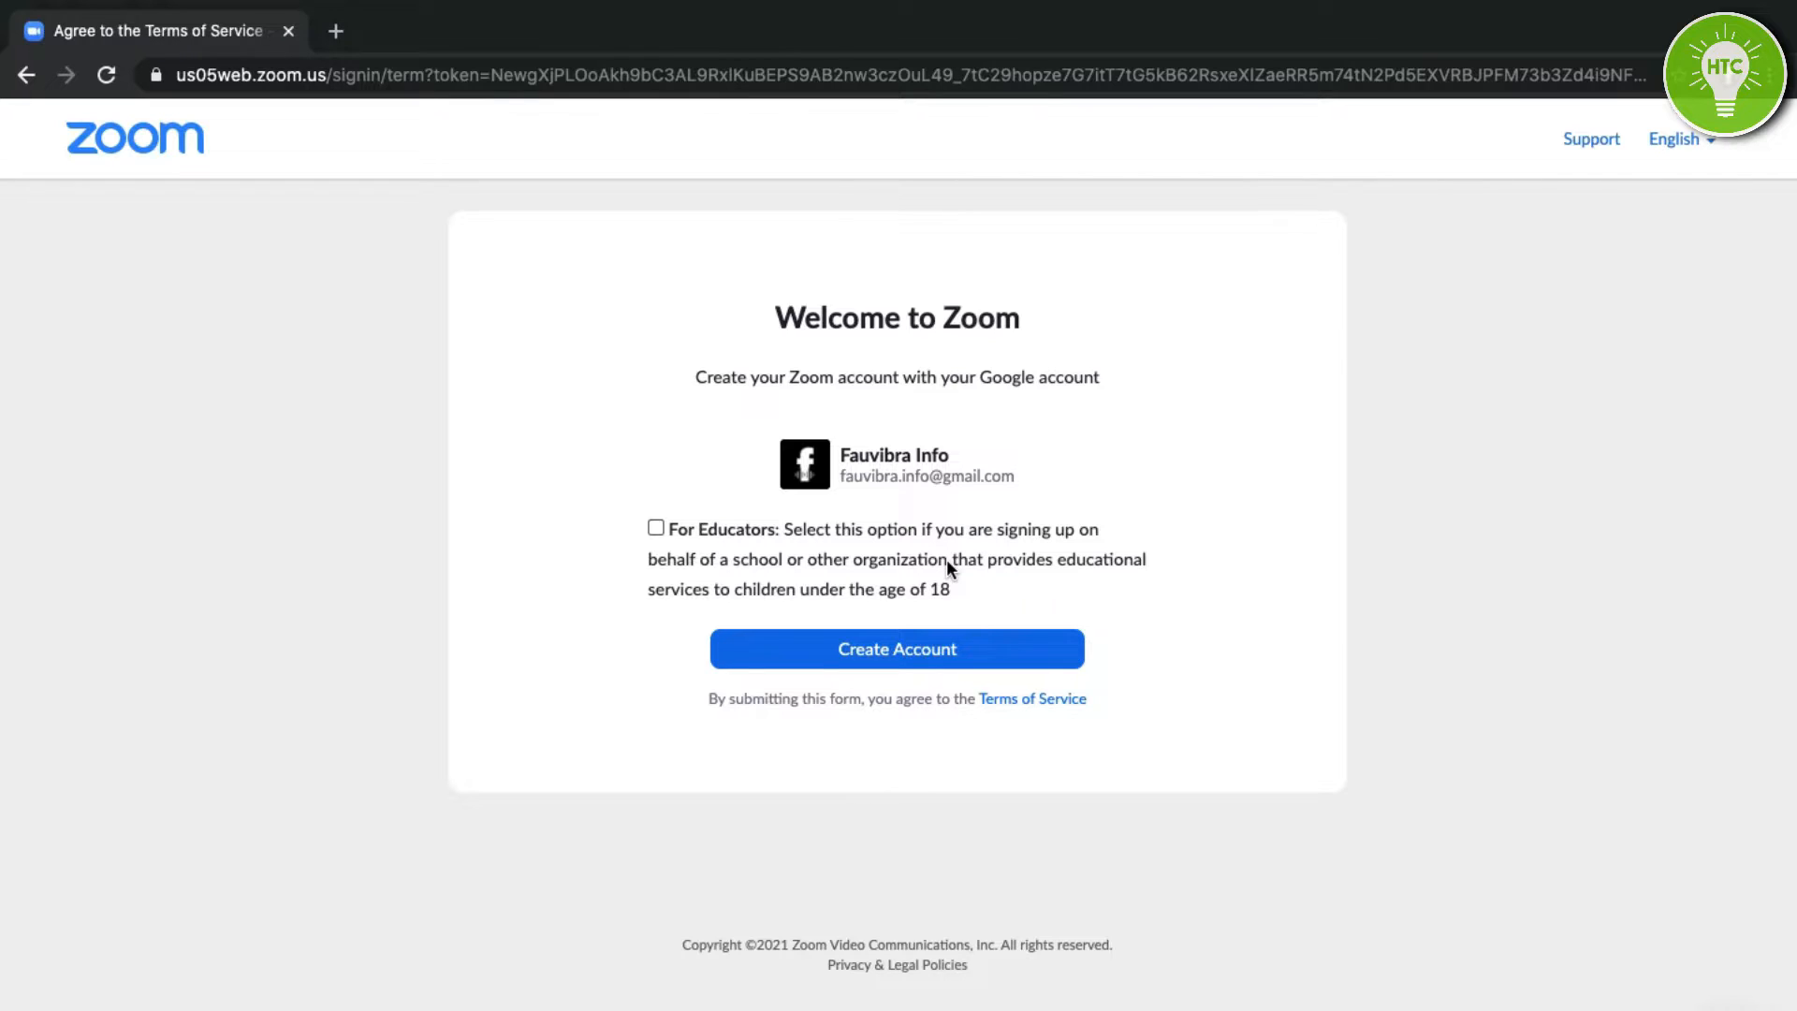
pyautogui.click(918, 641)
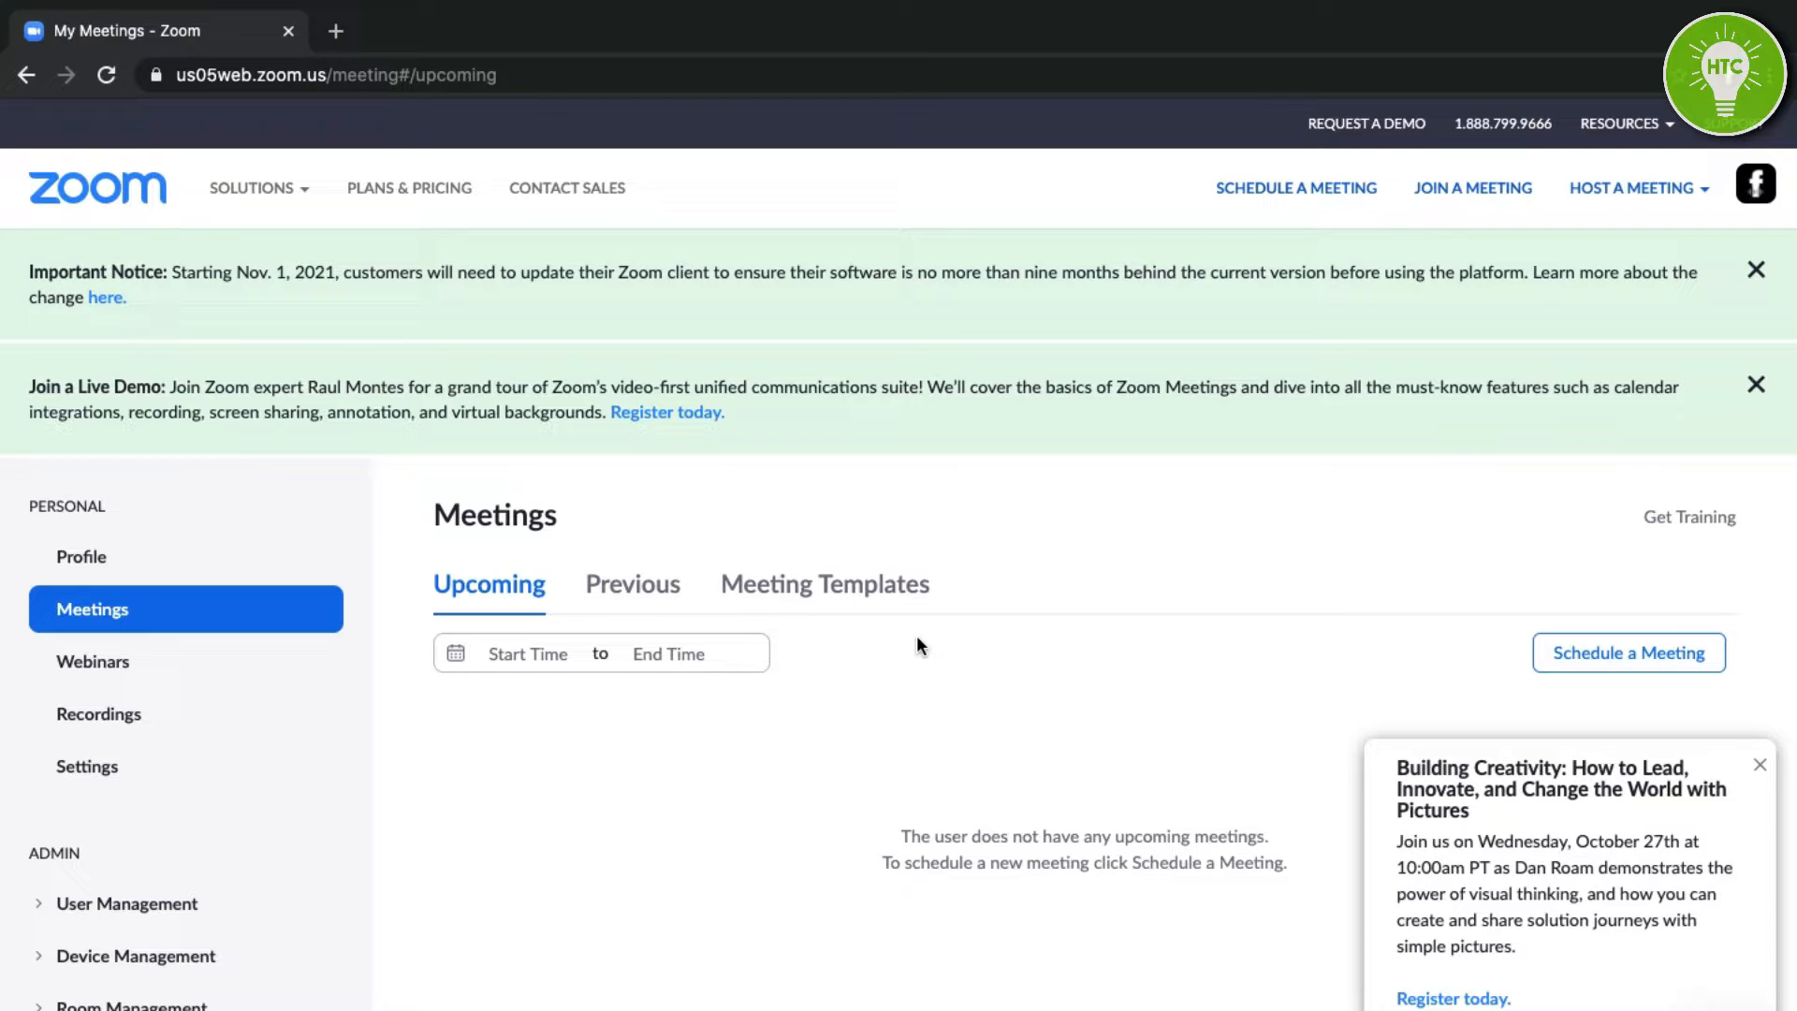
# Open the Schedule a Meeting form from the empty Meetings page.
pyautogui.scroll(-3, 912, 599)
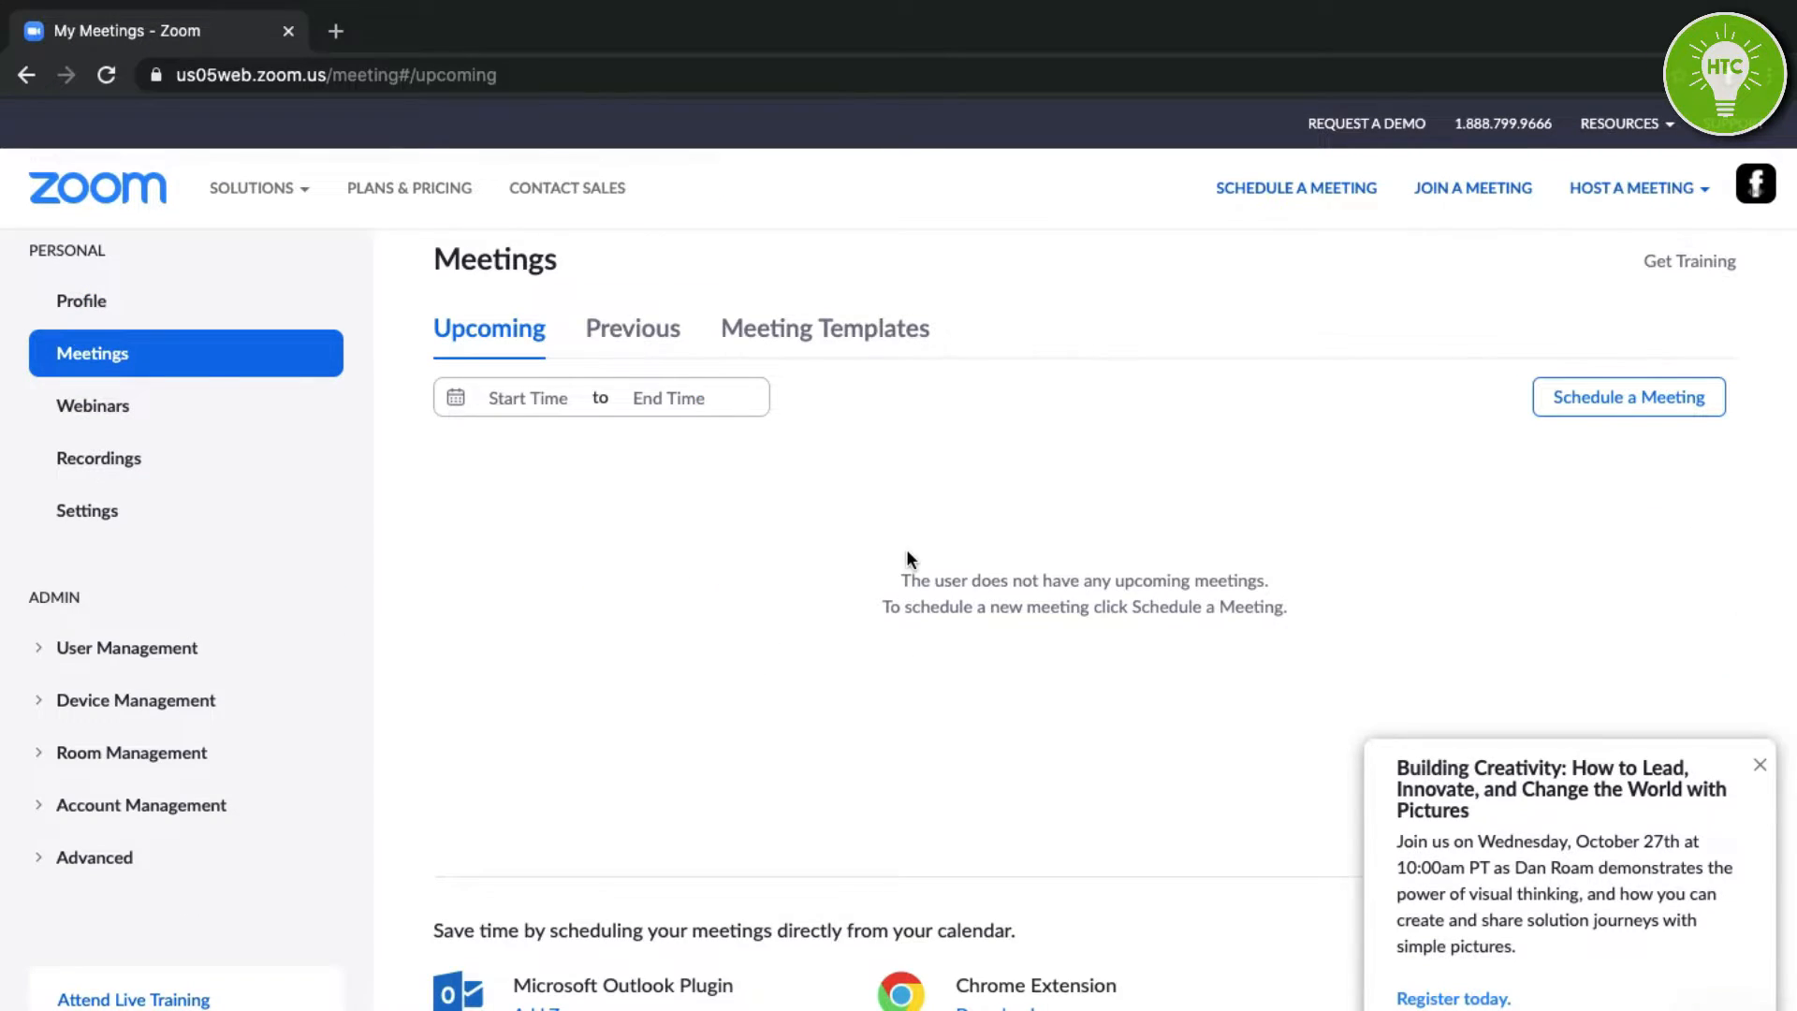
pyautogui.scroll(1, 906, 558)
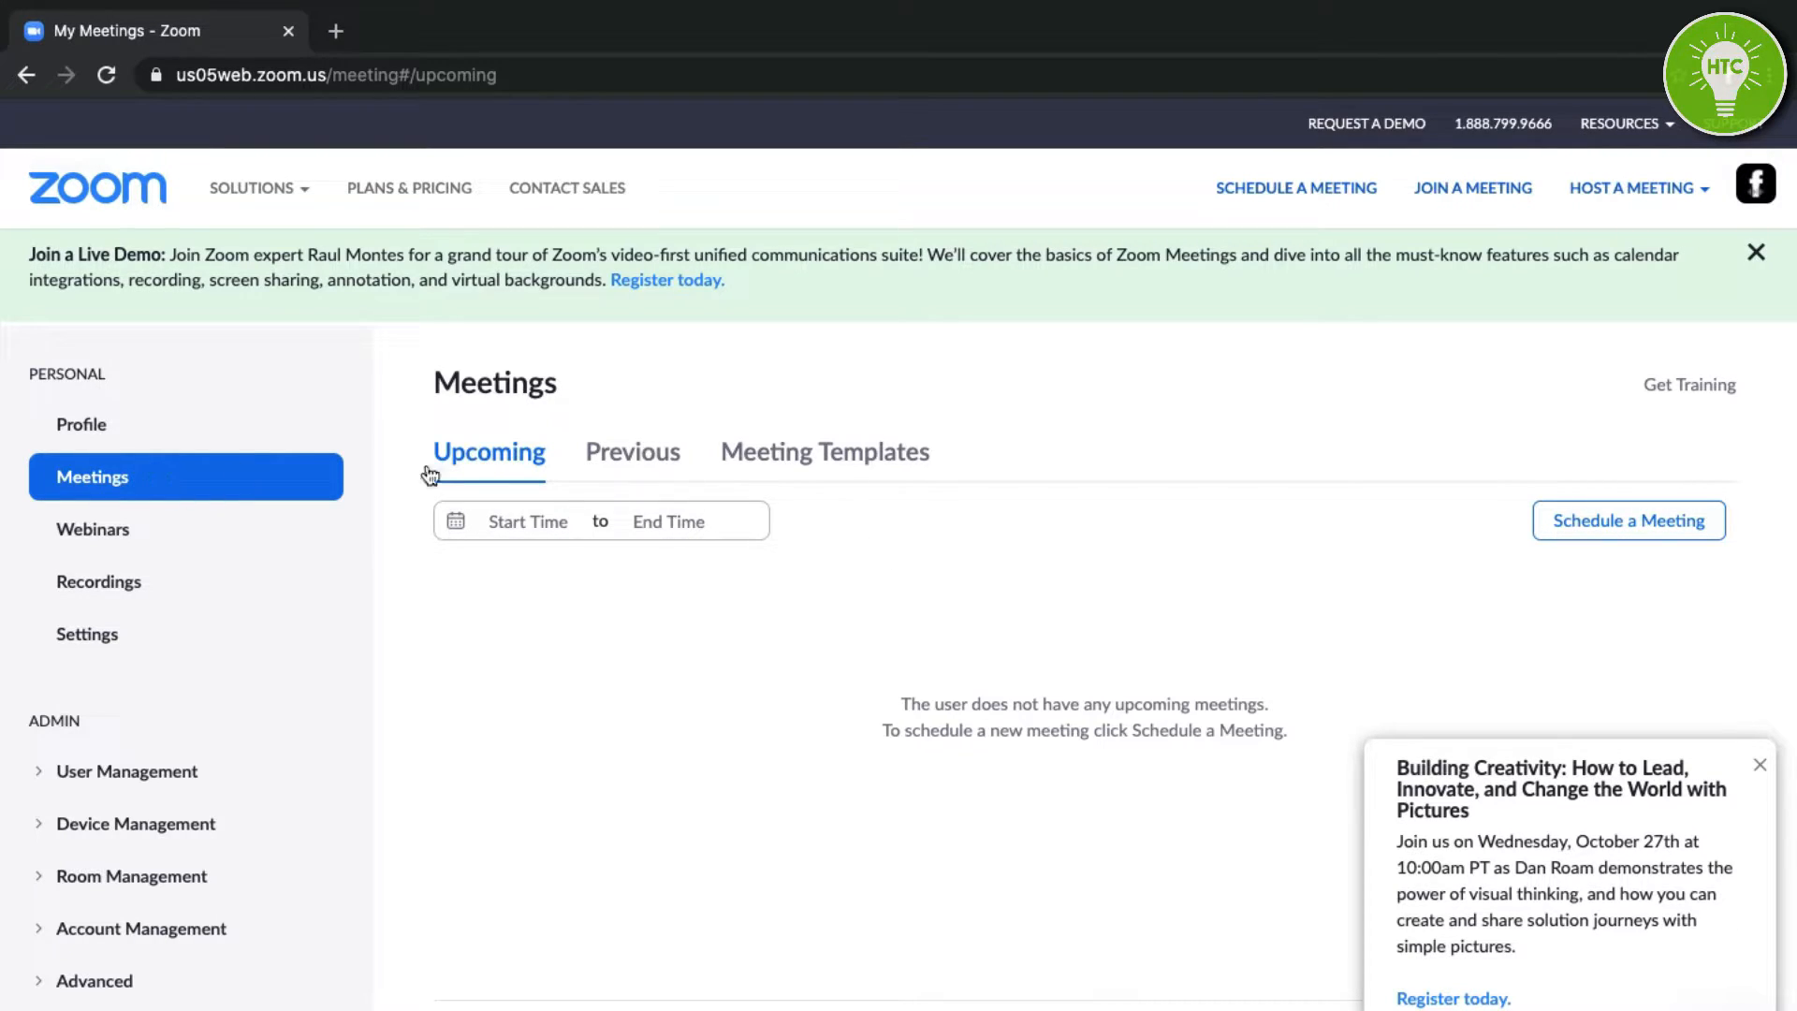
pyautogui.click(1624, 526)
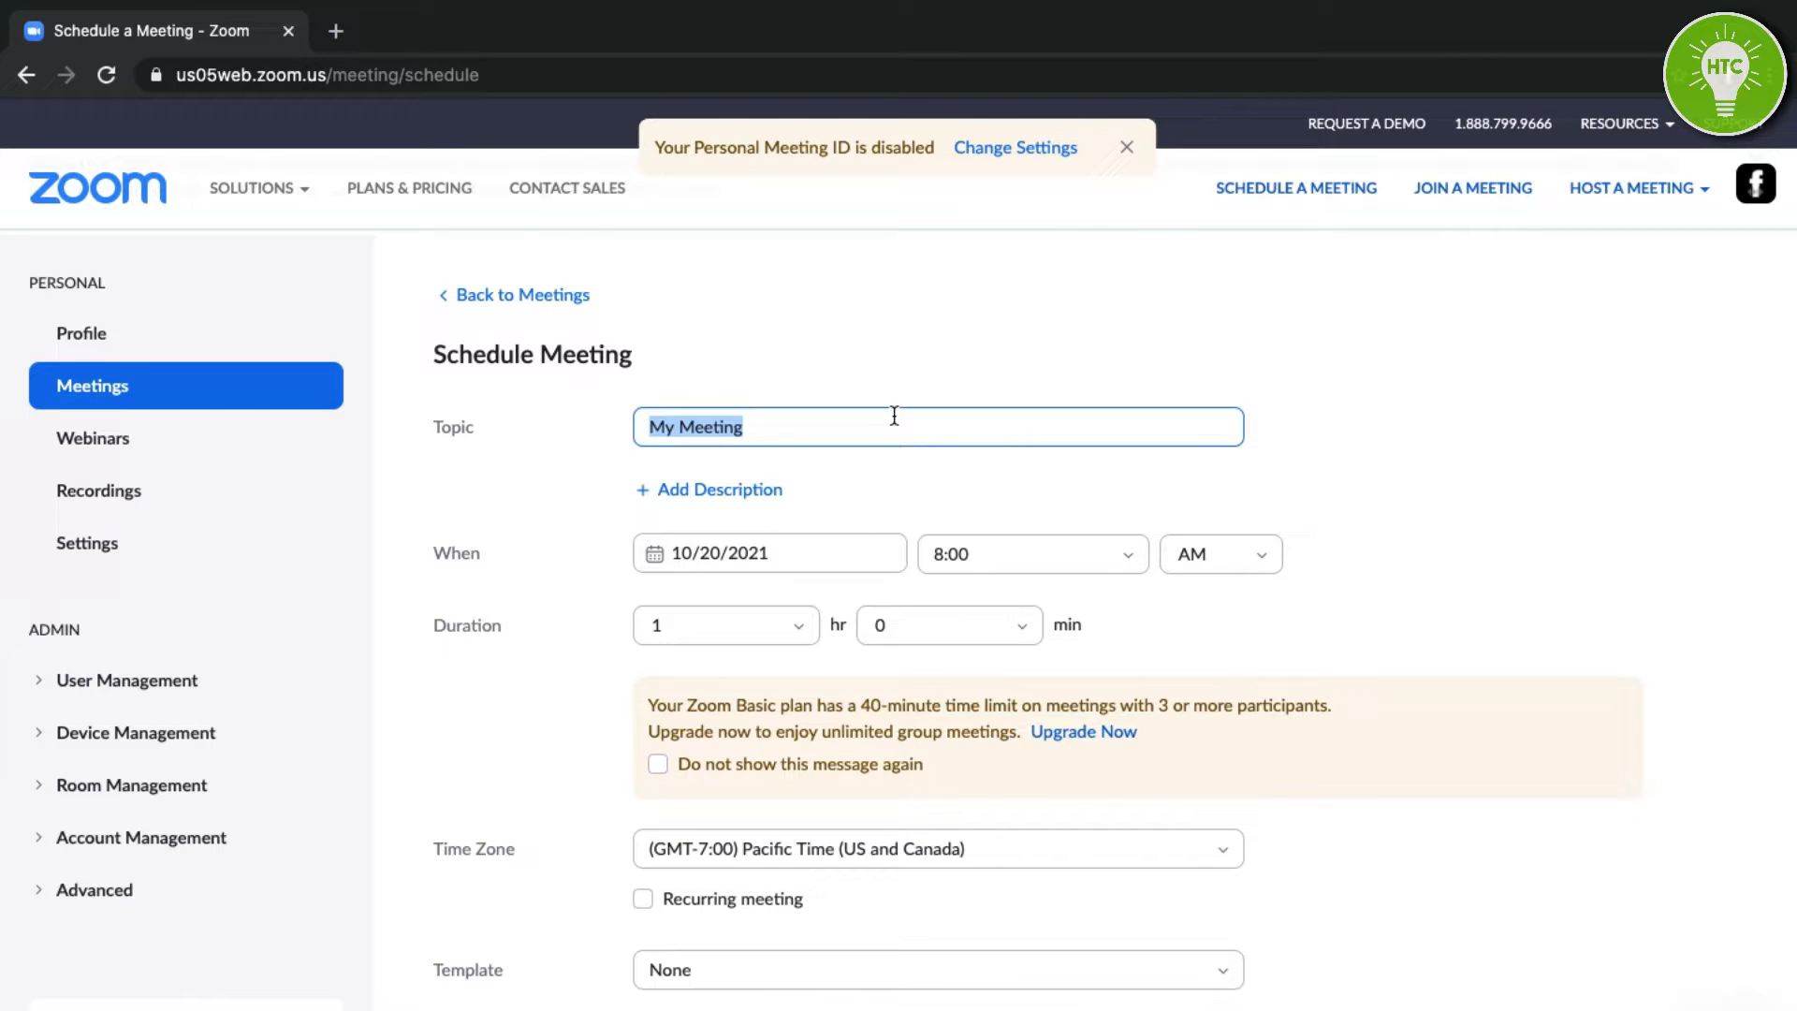
# Enter 'Member Meeting' as the meeting topic.
pyautogui.write('Me')
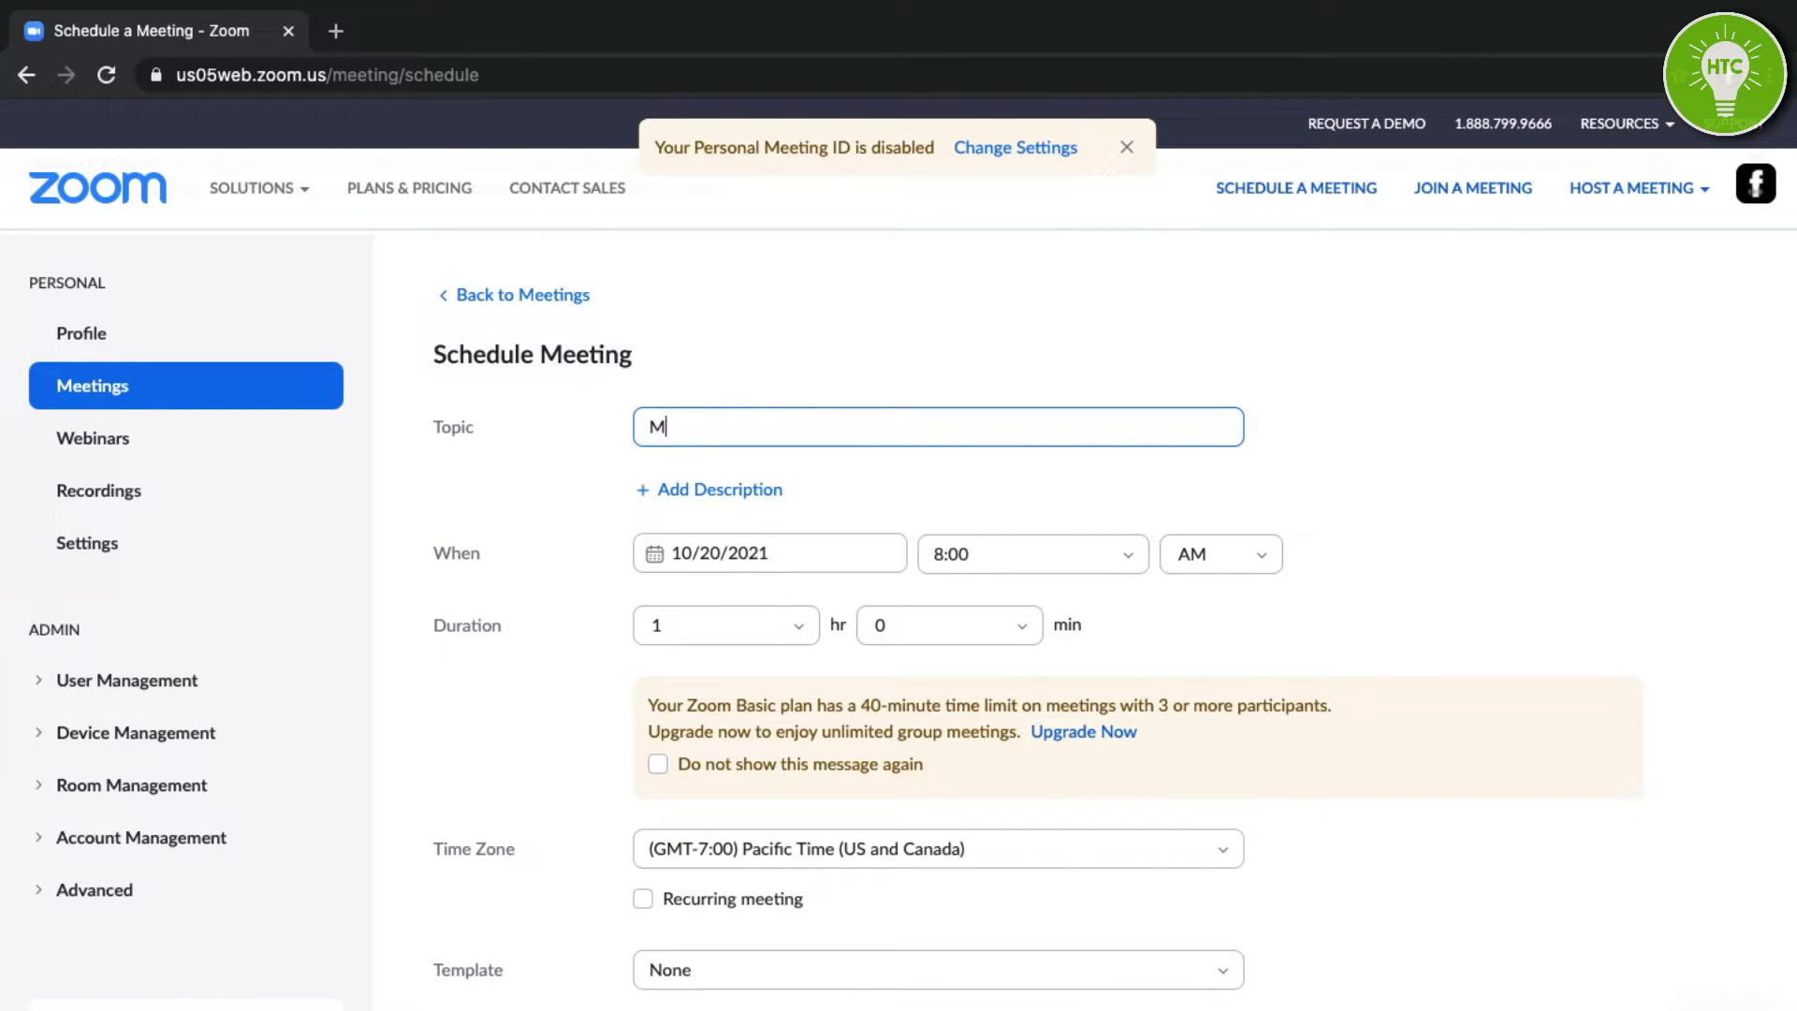
pyautogui.press('BackSpace')
pyautogui.press('BackSpace')
pyautogui.write('Member Meeting')
pyautogui.scroll(-1, 972, 463)
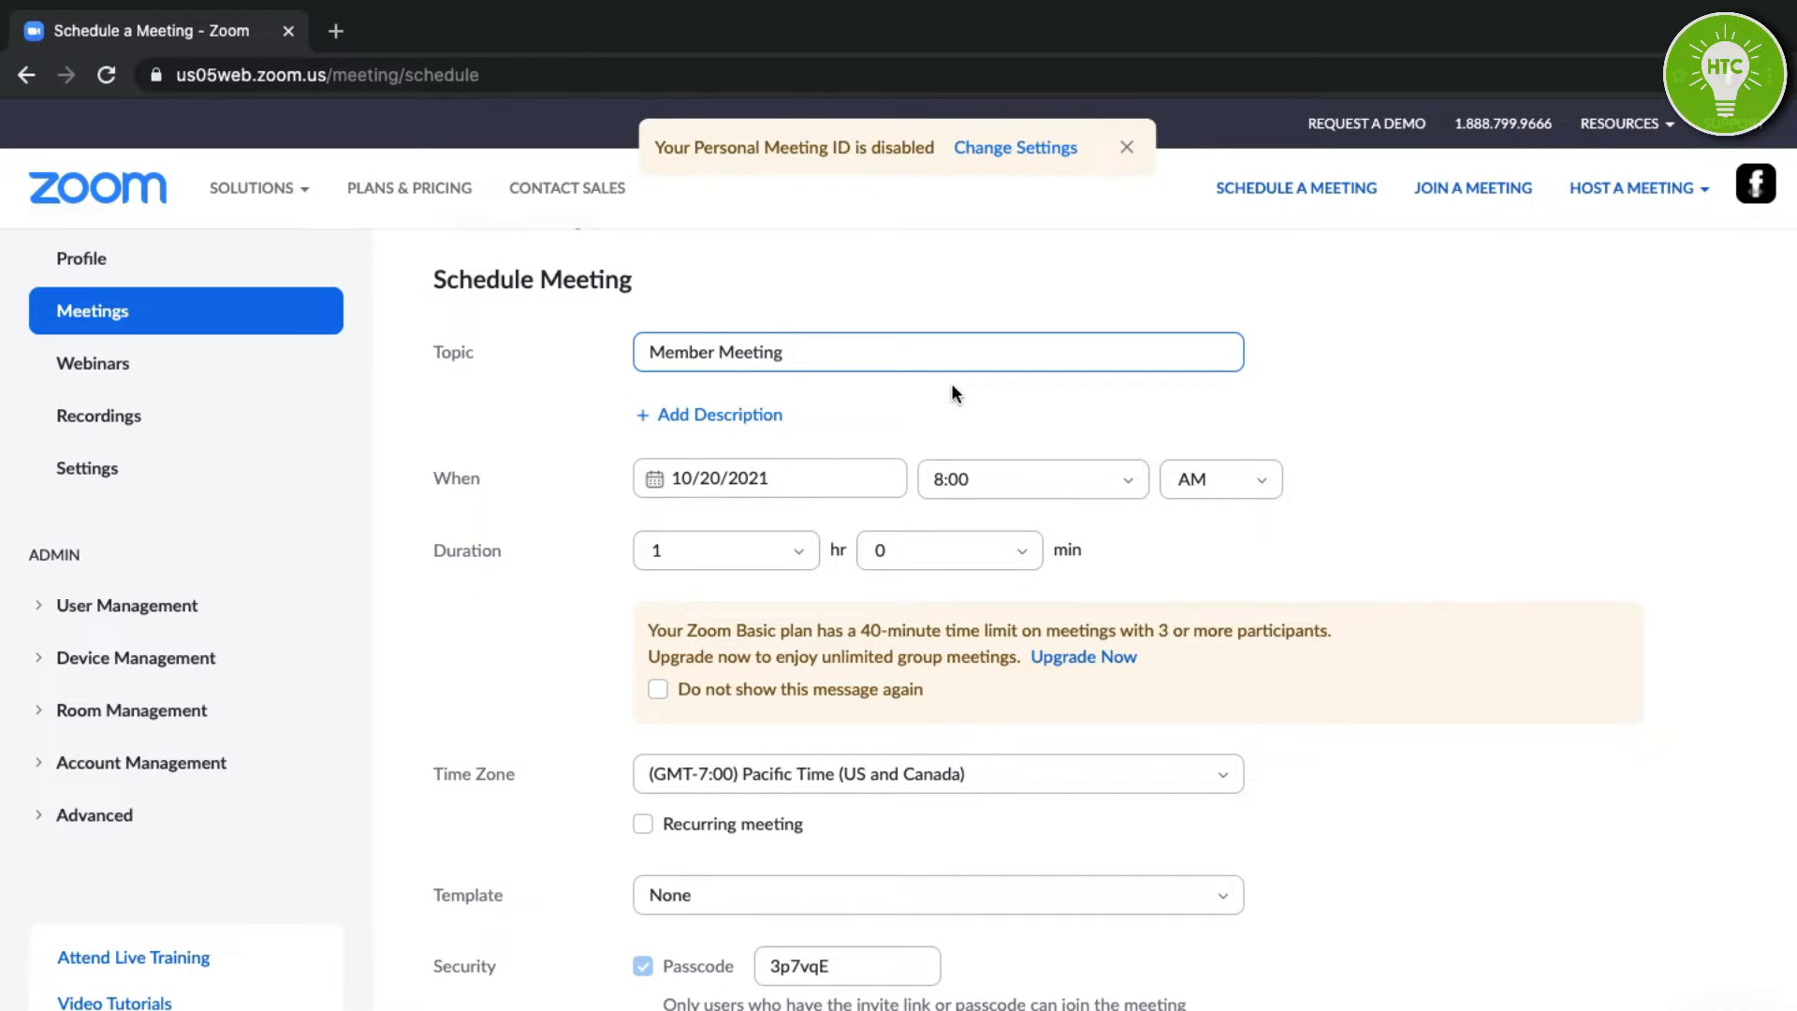
pyautogui.scroll(1, 952, 393)
# Set the date to 10/21/2021 at 8:00 AM, leaving the duration at 1 hour.
pyautogui.click(791, 503)
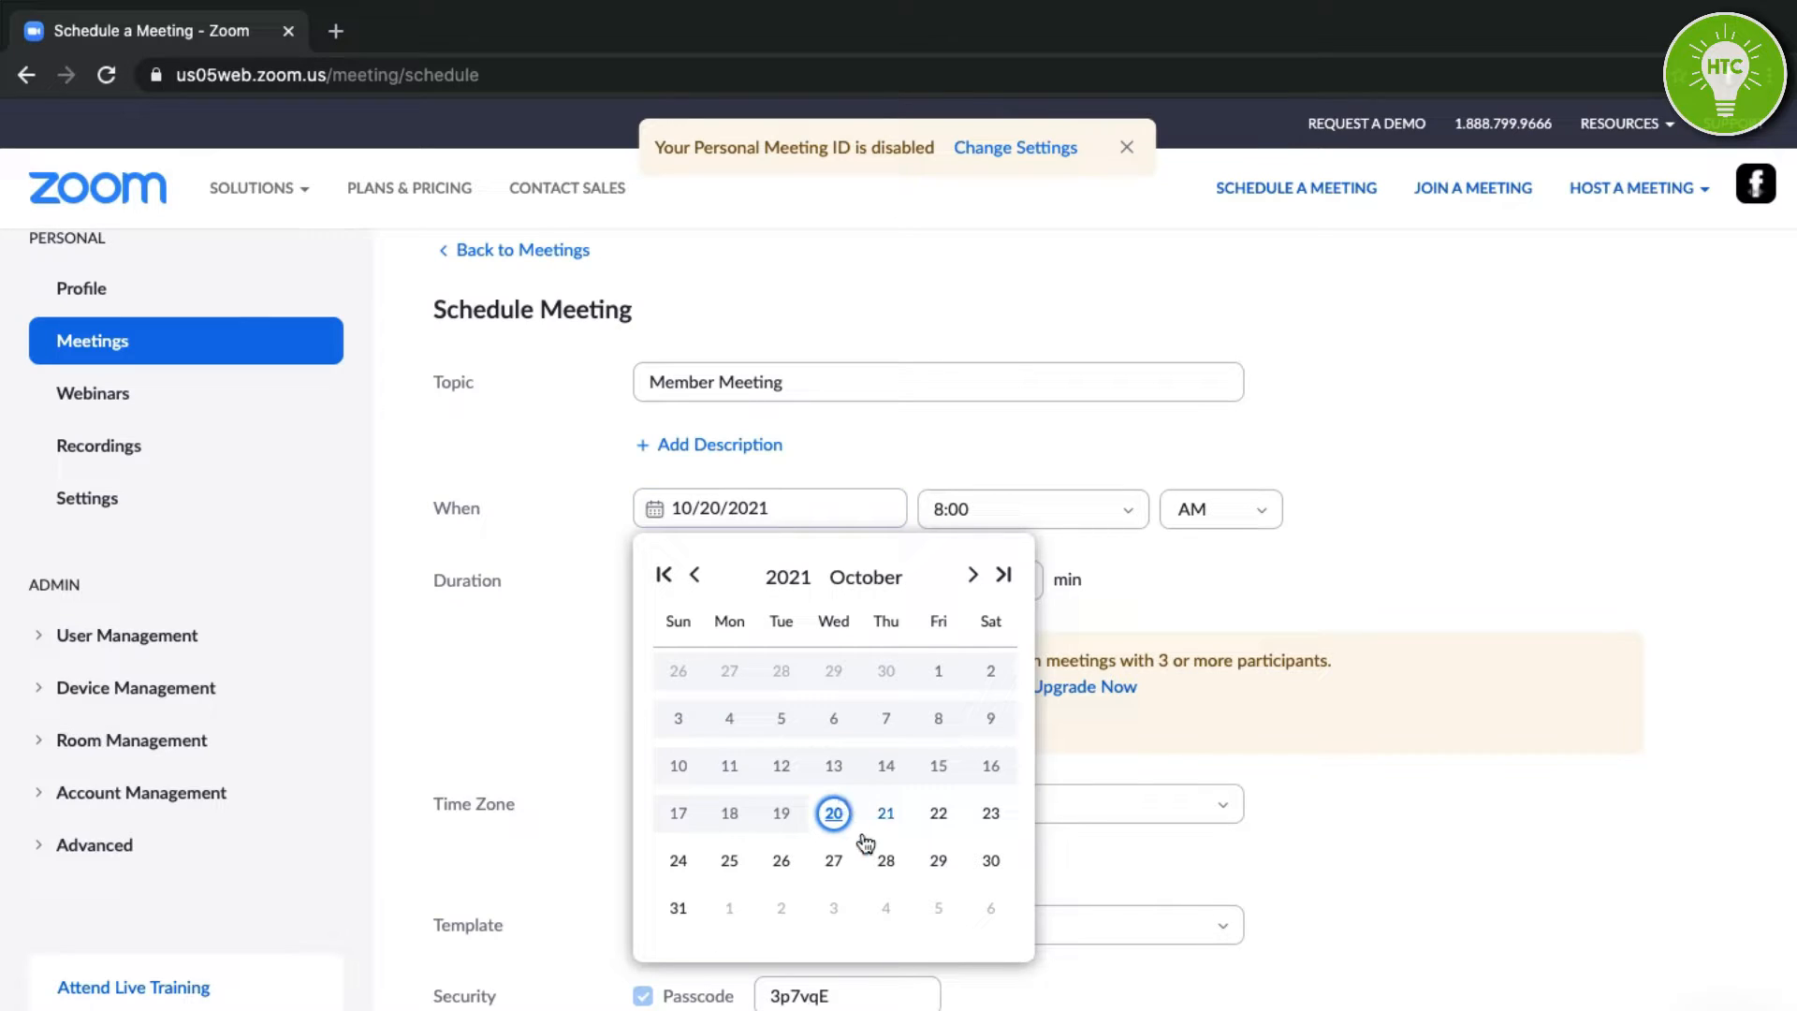
pyautogui.click(888, 814)
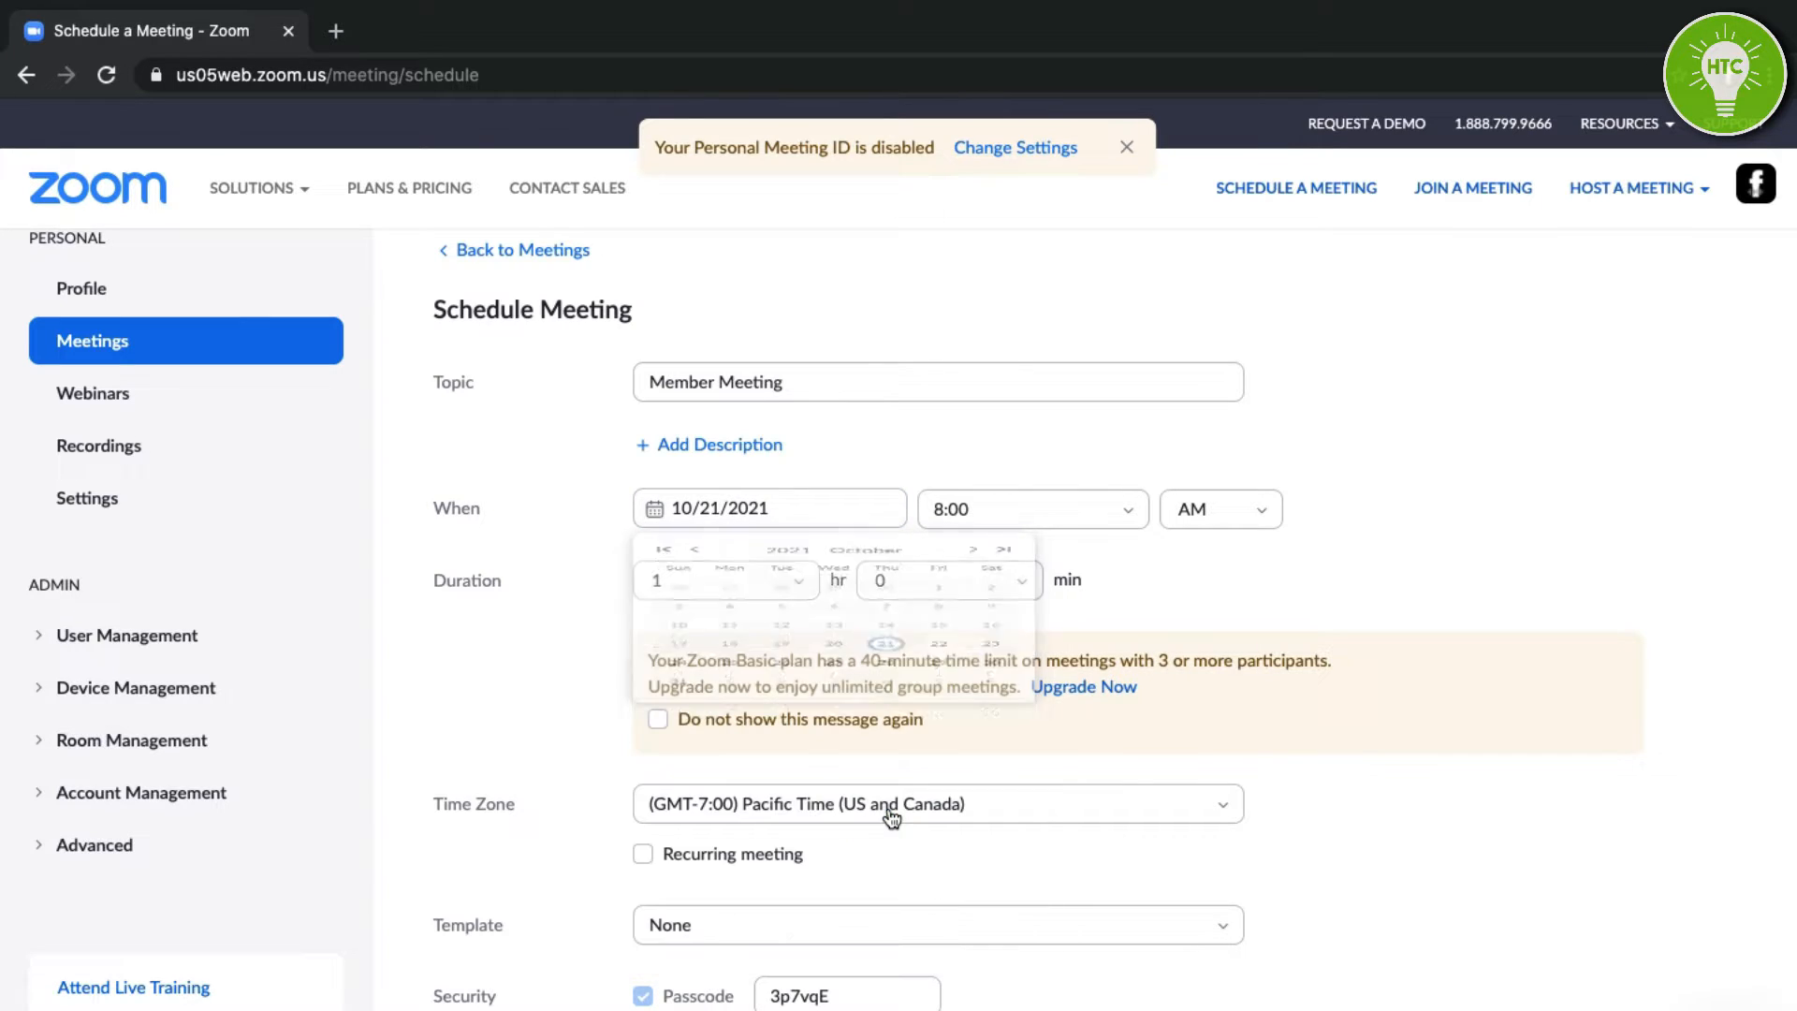
pyautogui.click(1017, 505)
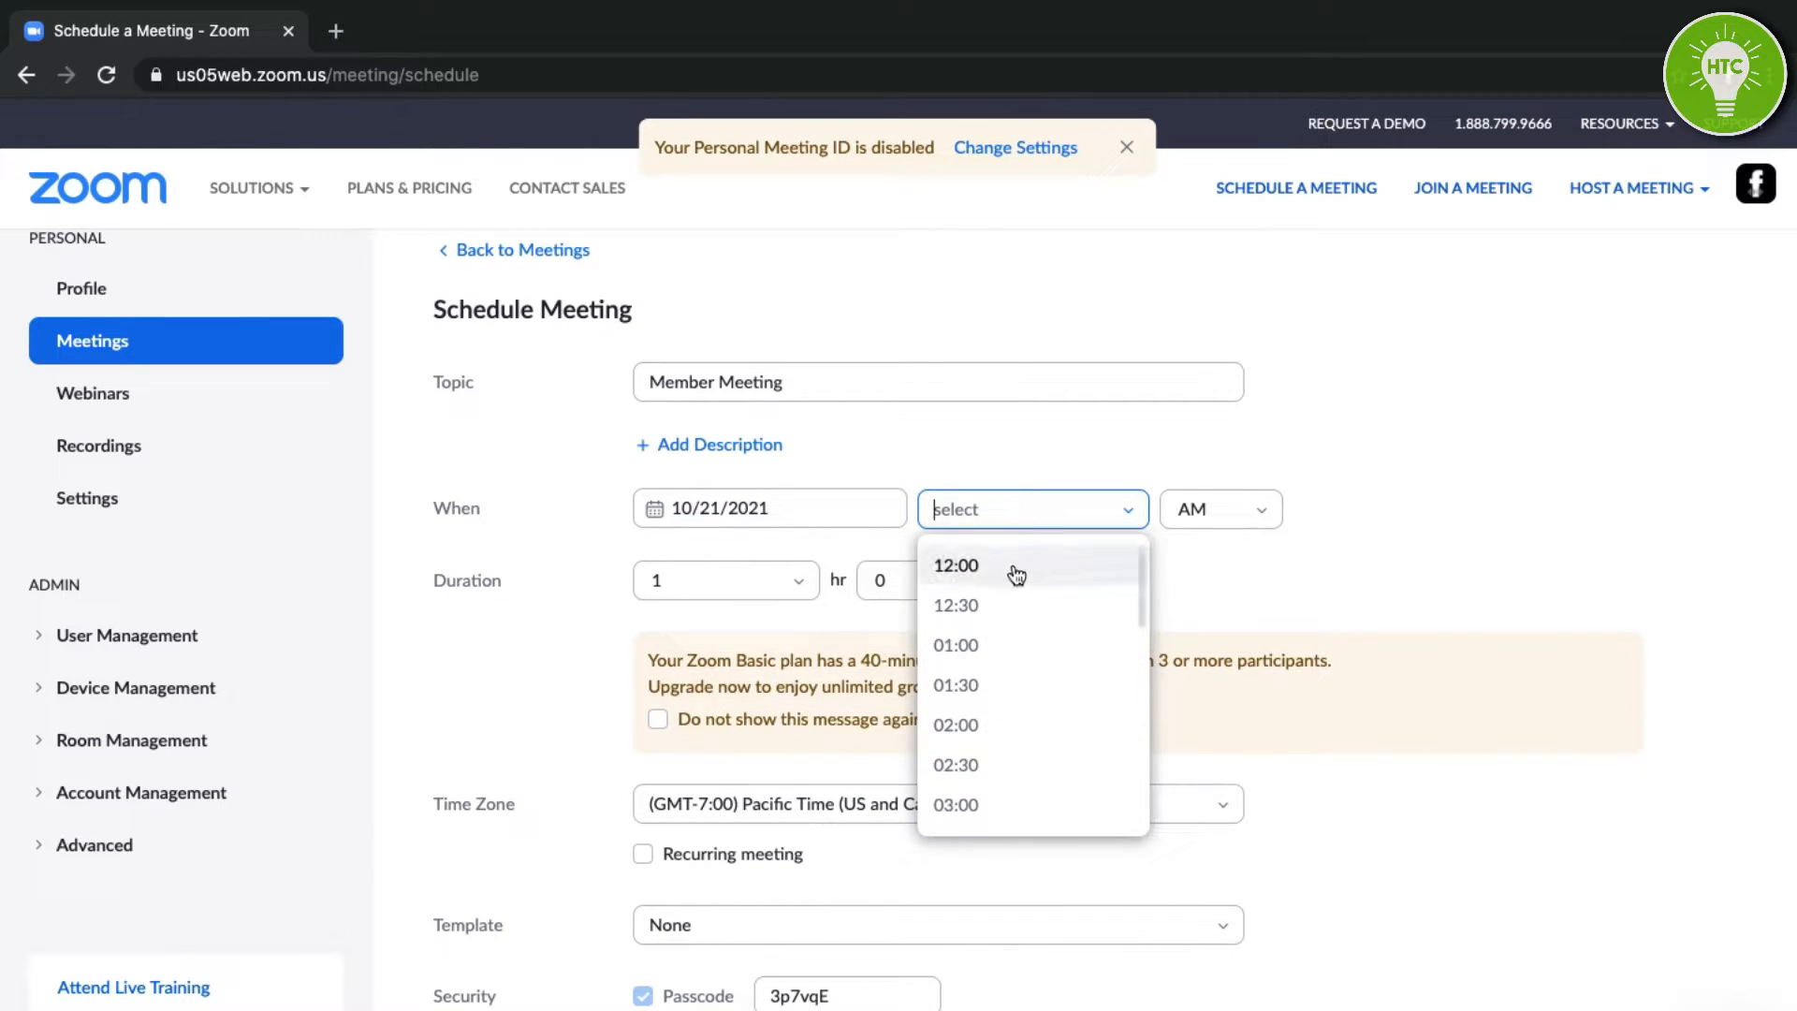
pyautogui.write('8:00')
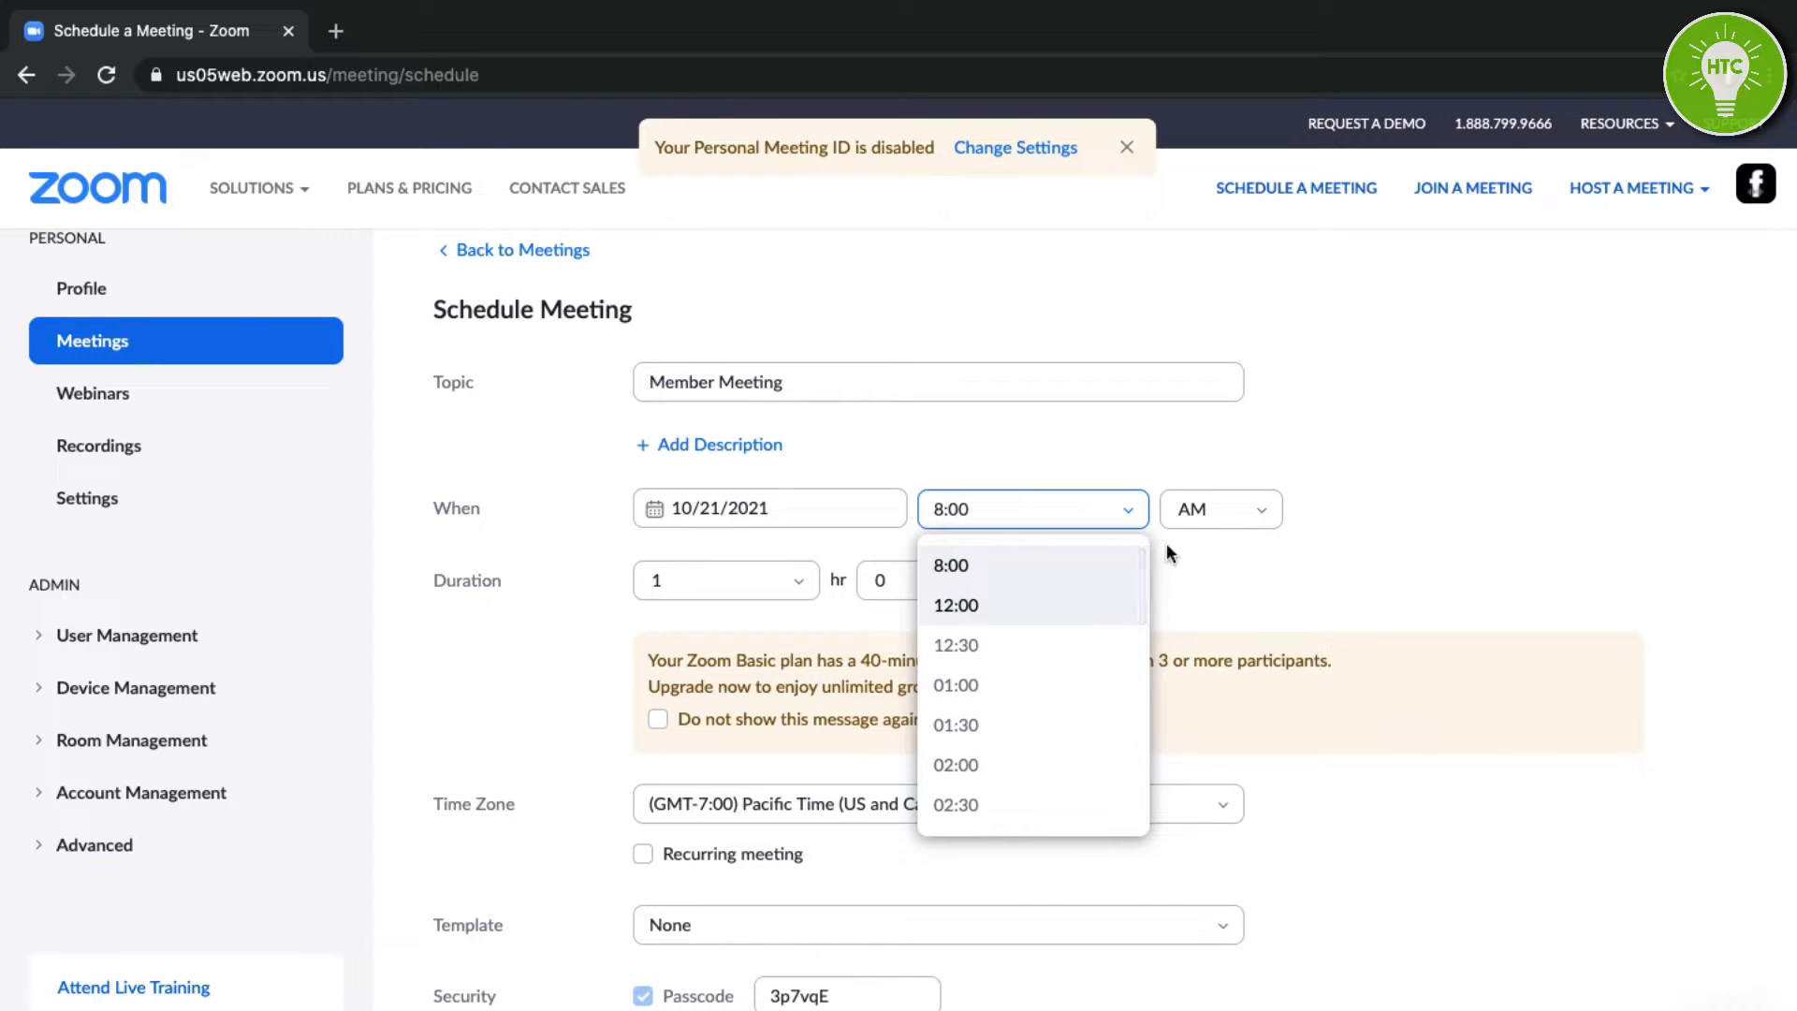
pyautogui.click(1063, 565)
pyautogui.scroll(-1, 1216, 476)
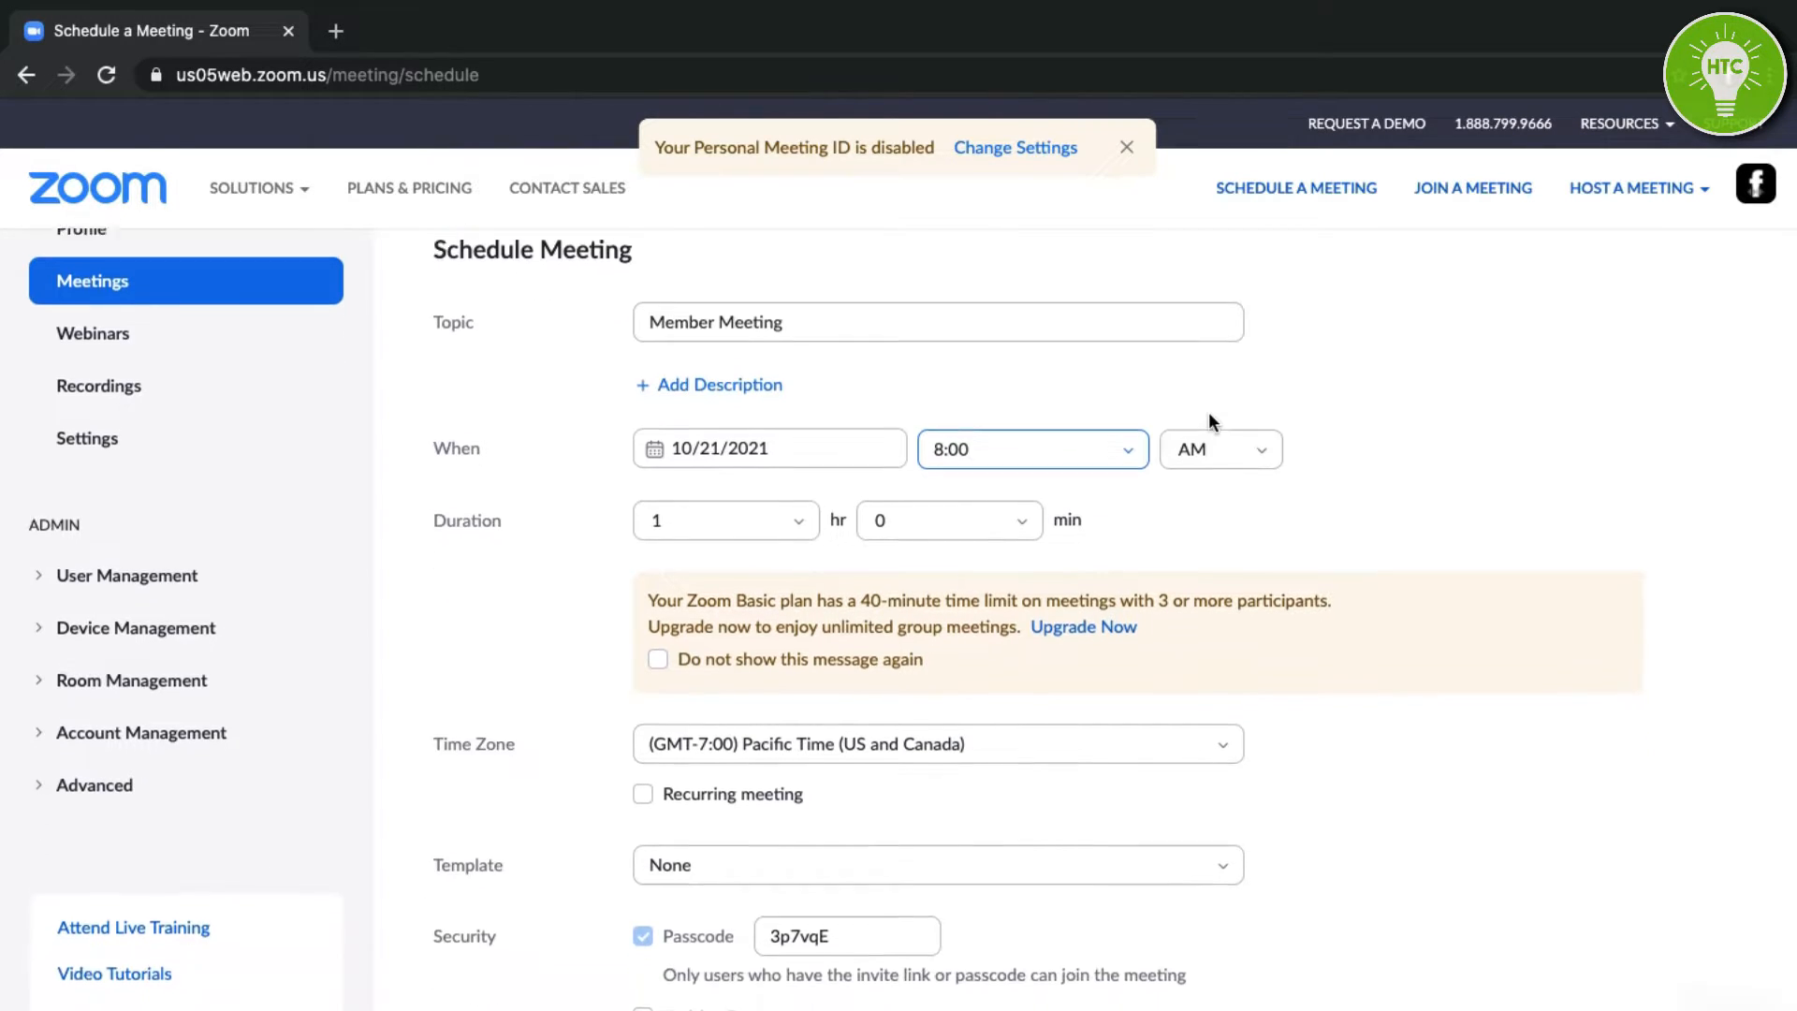
pyautogui.scroll(-1, 717, 503)
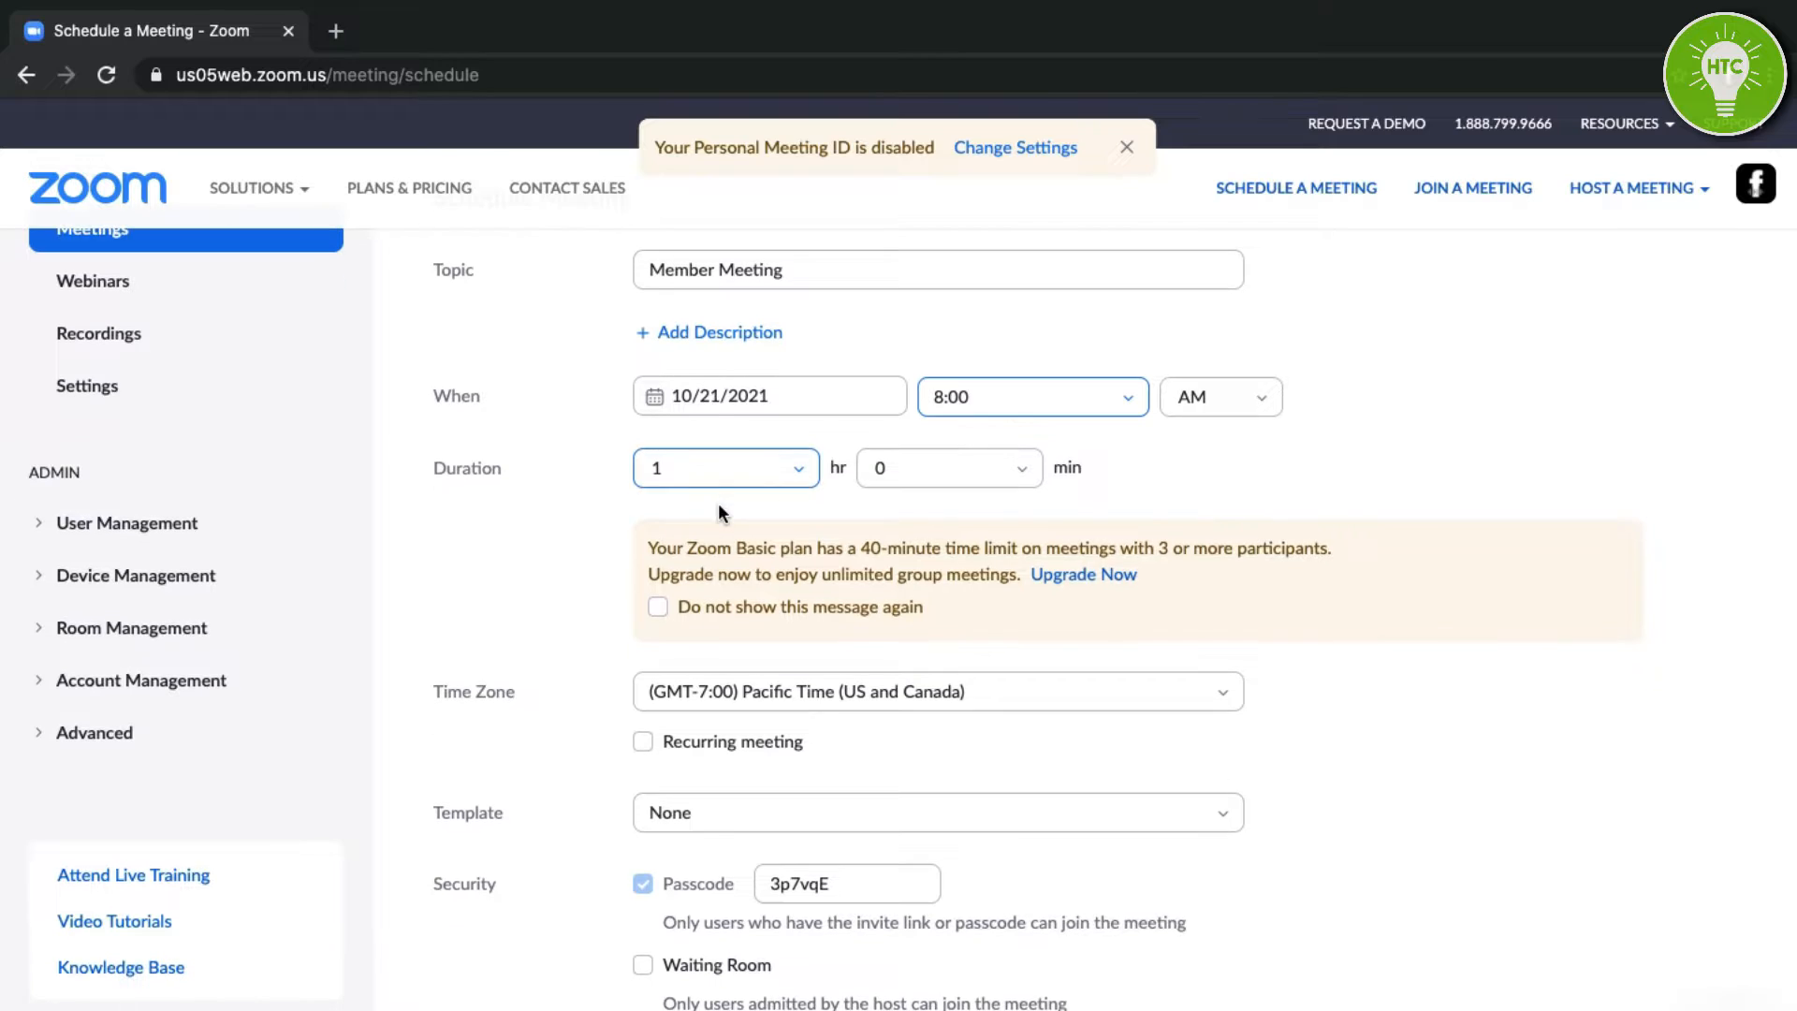
pyautogui.click(749, 474)
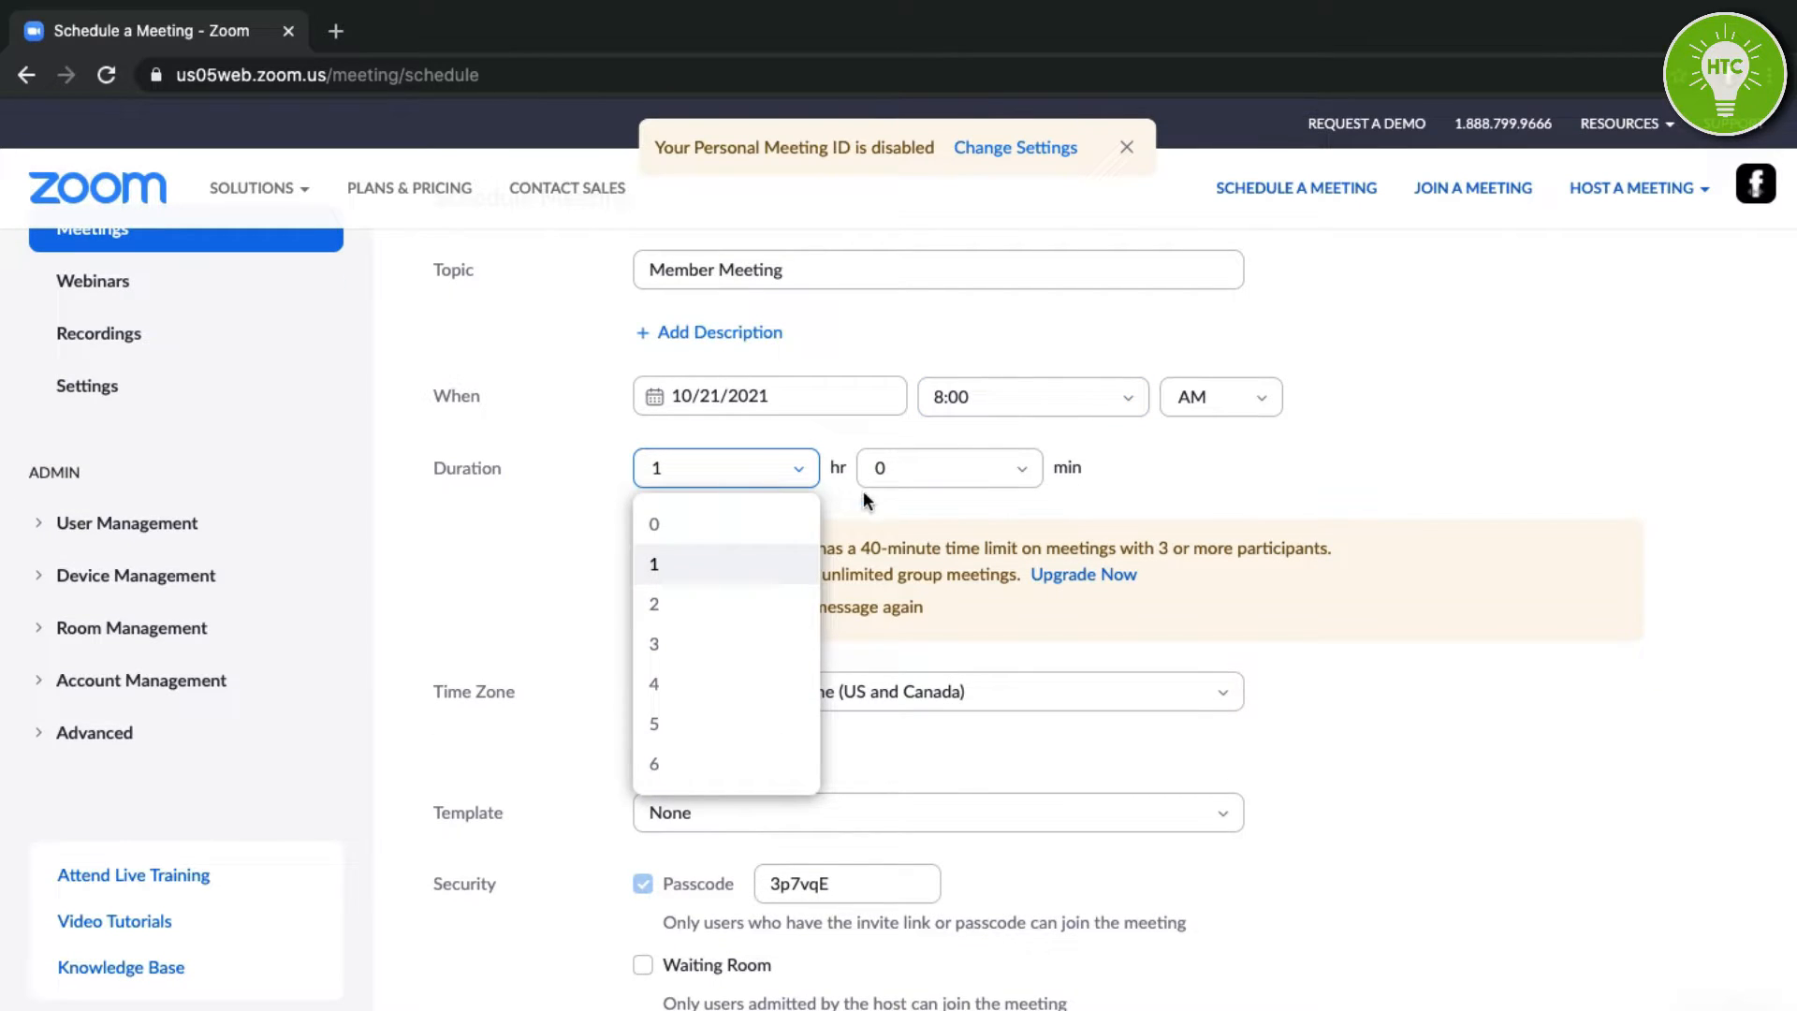
pyautogui.click(887, 530)
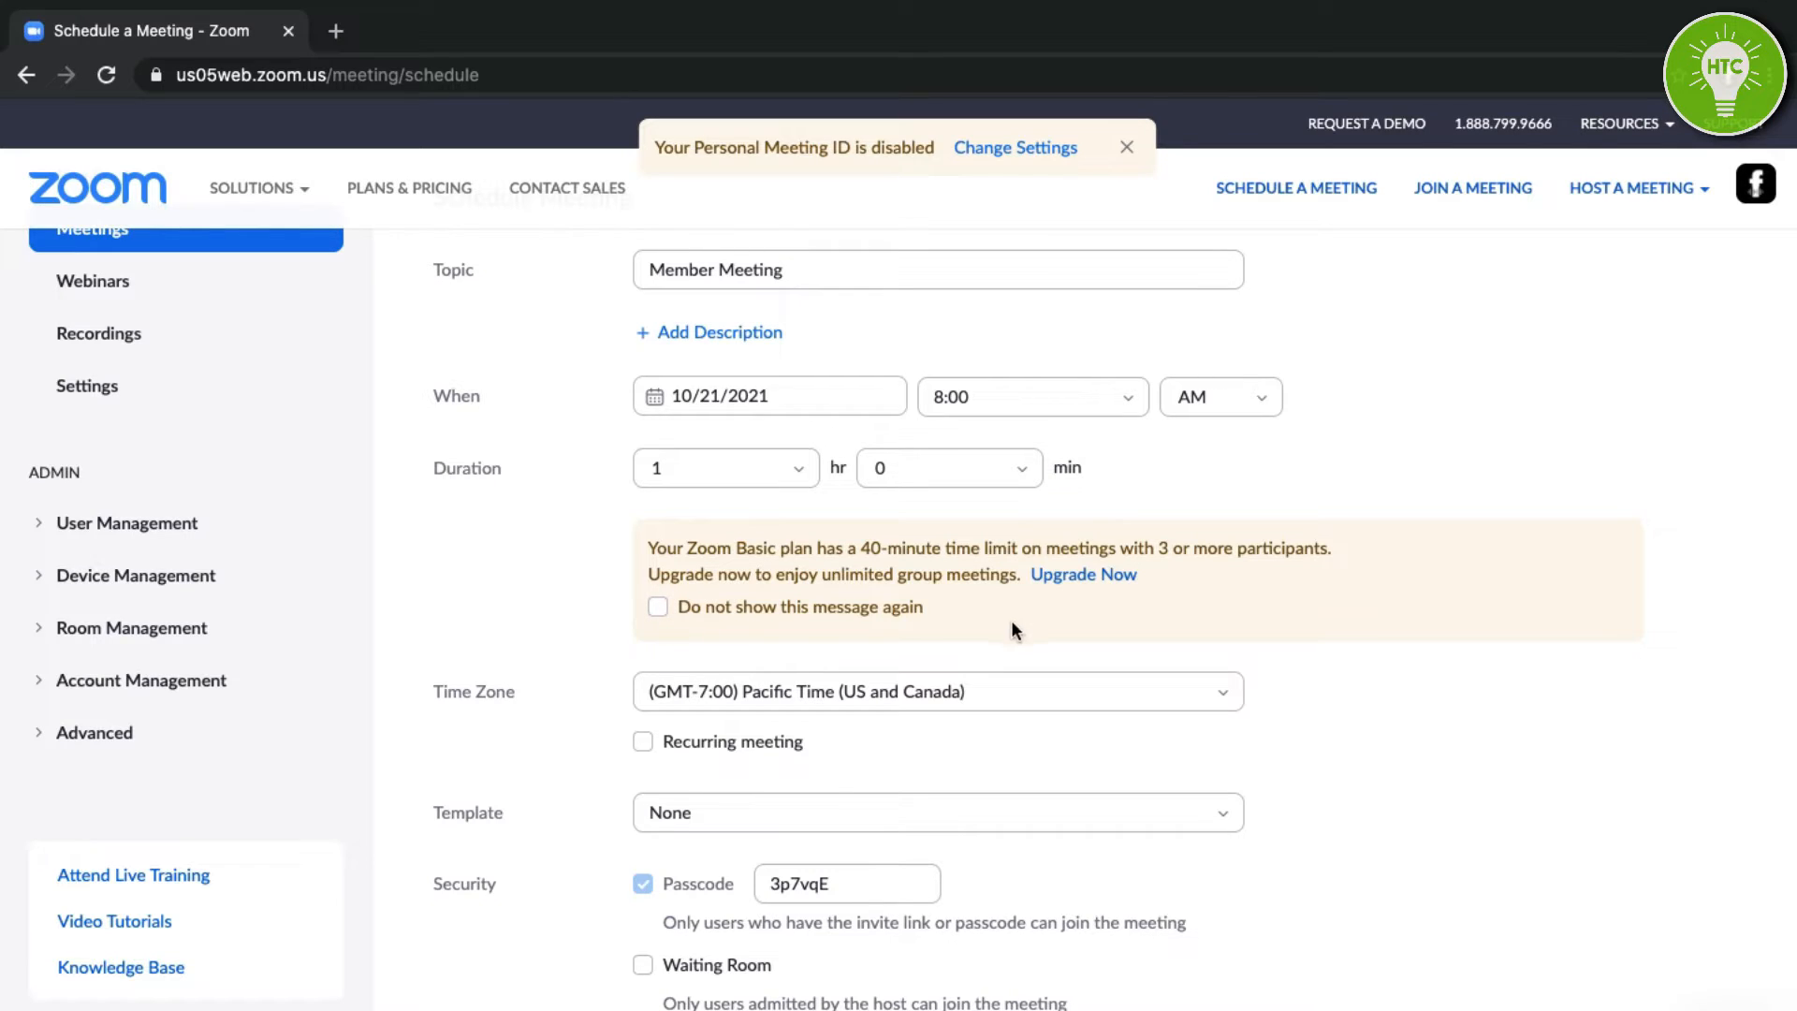
# Change the meeting duration to 0 hr 30 min.
pyautogui.click(803, 476)
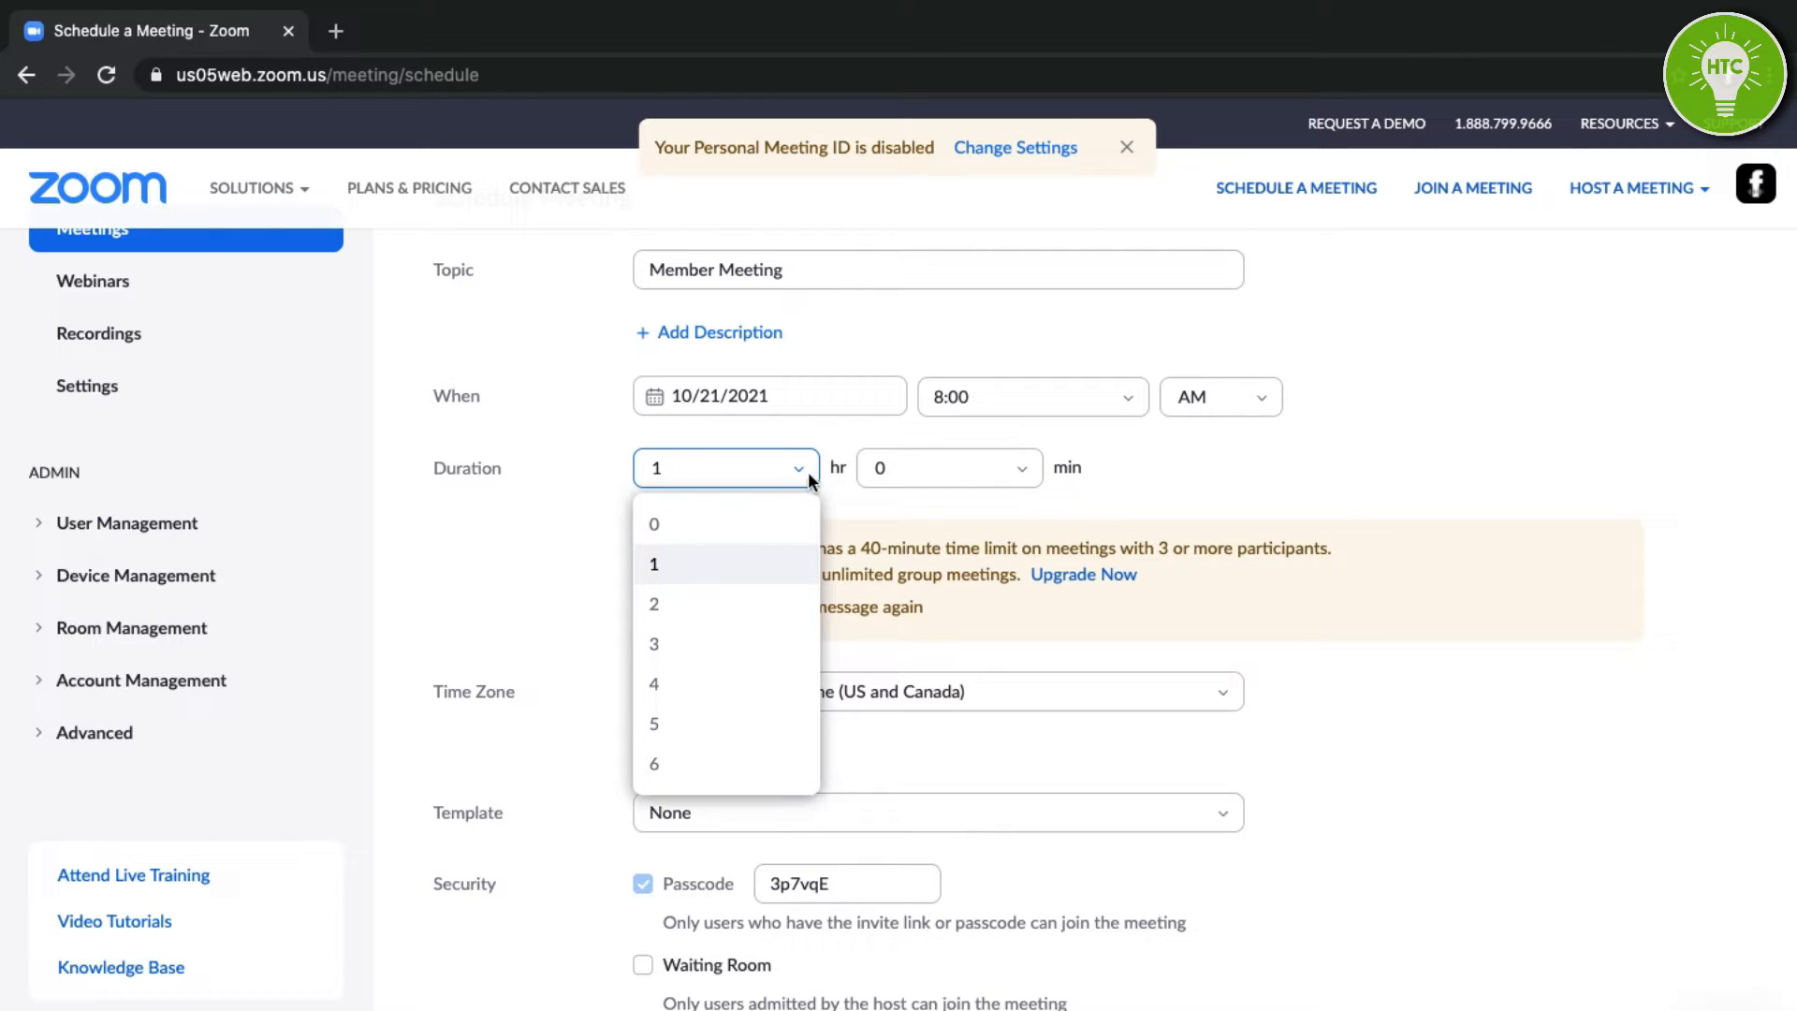
pyautogui.click(683, 523)
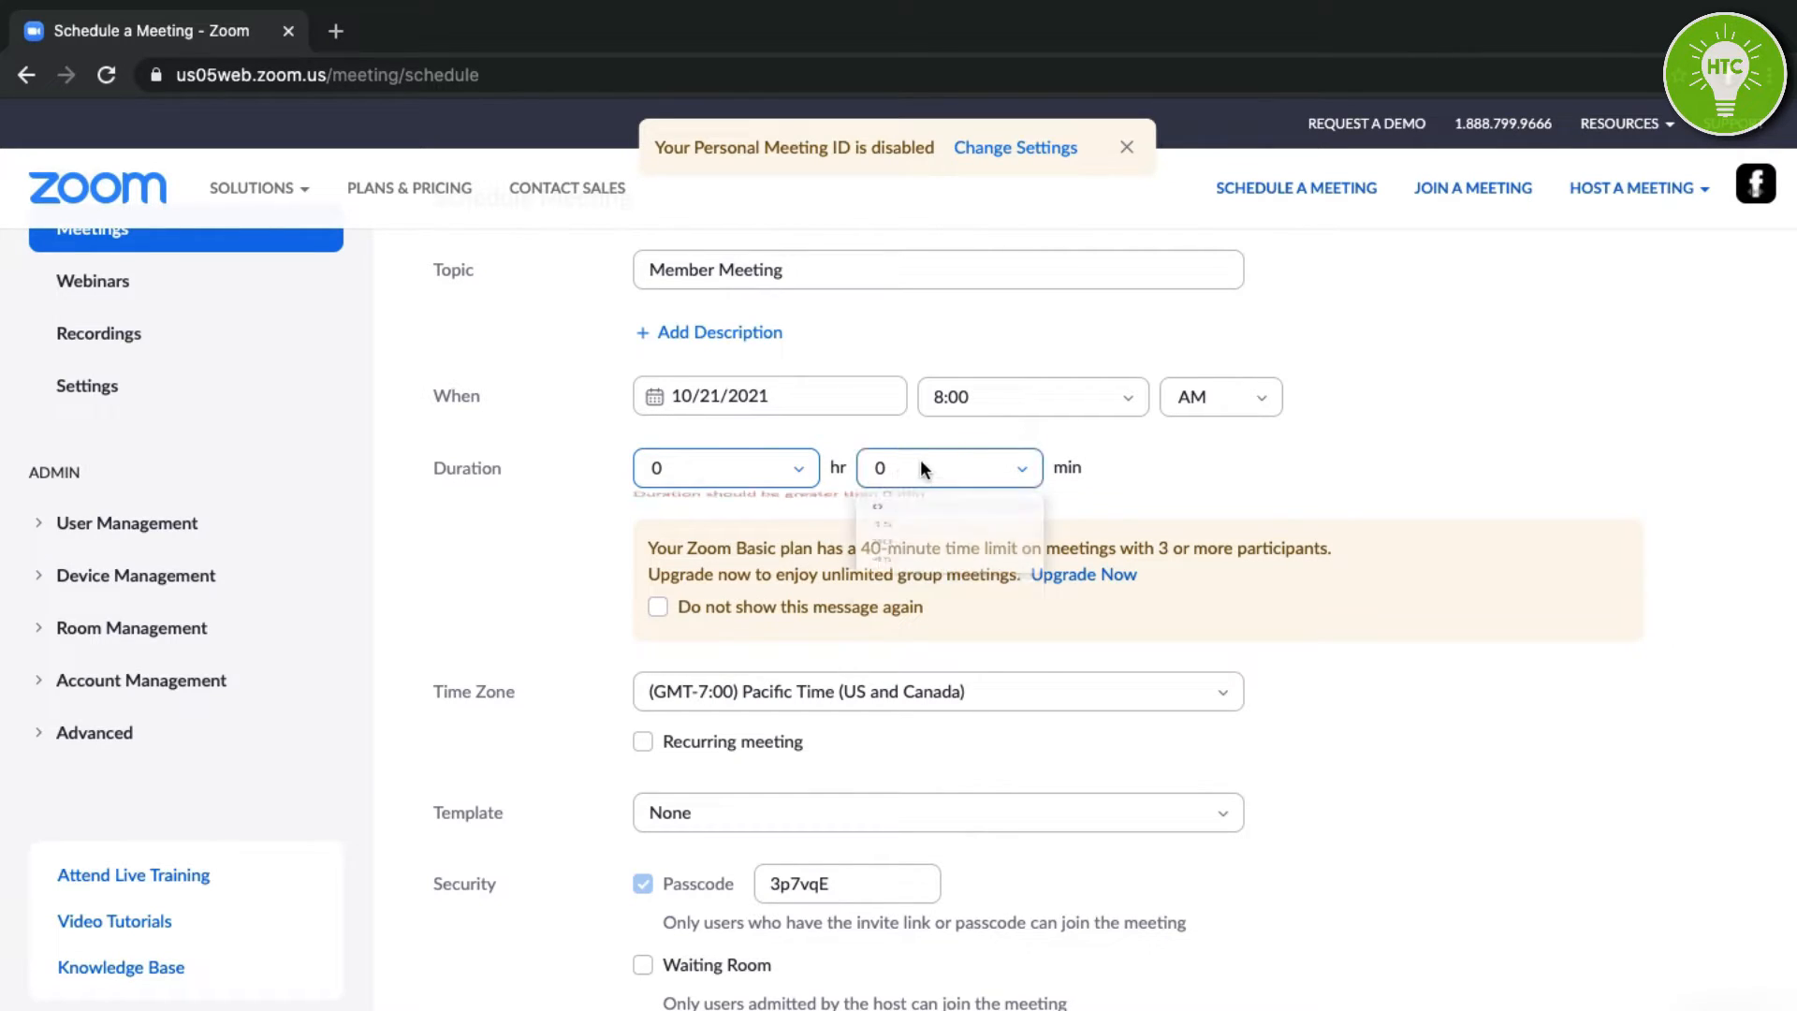
pyautogui.click(919, 458)
pyautogui.click(899, 606)
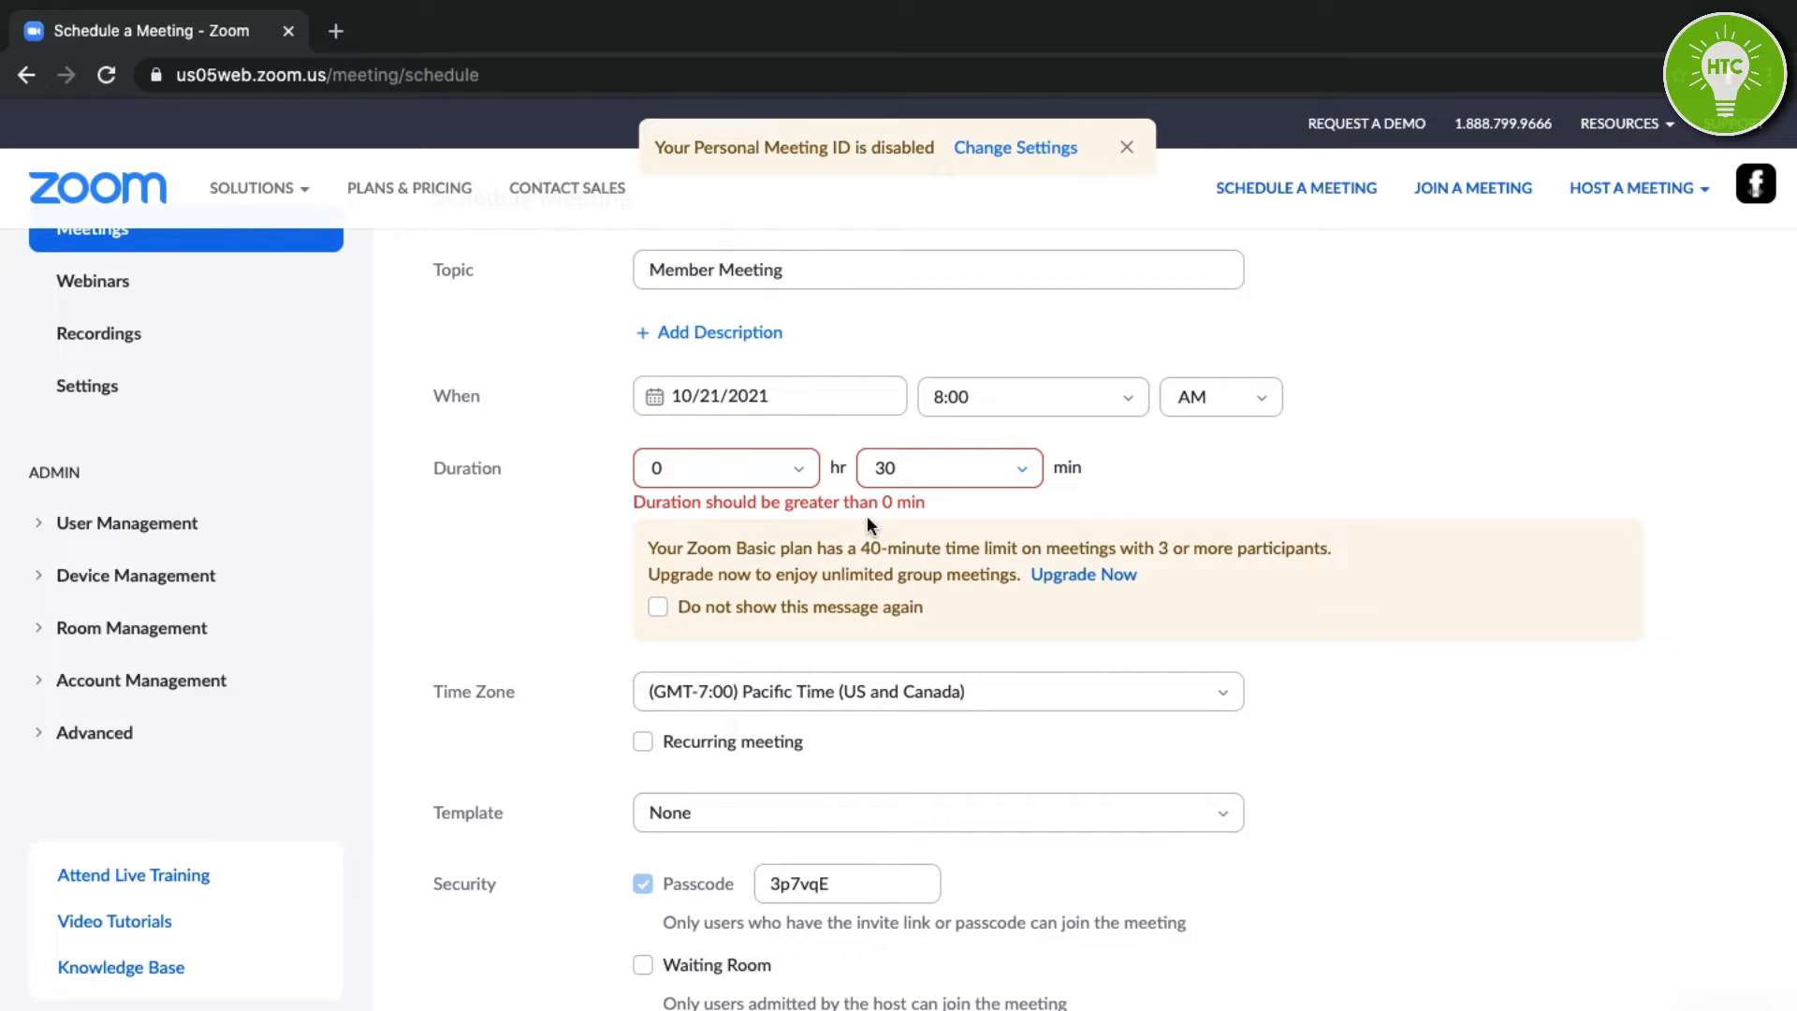
pyautogui.scroll(-2, 1312, 609)
# Keep the time zone as Pacific Time (US and Canada) and review the remaining settings.
pyautogui.click(1230, 627)
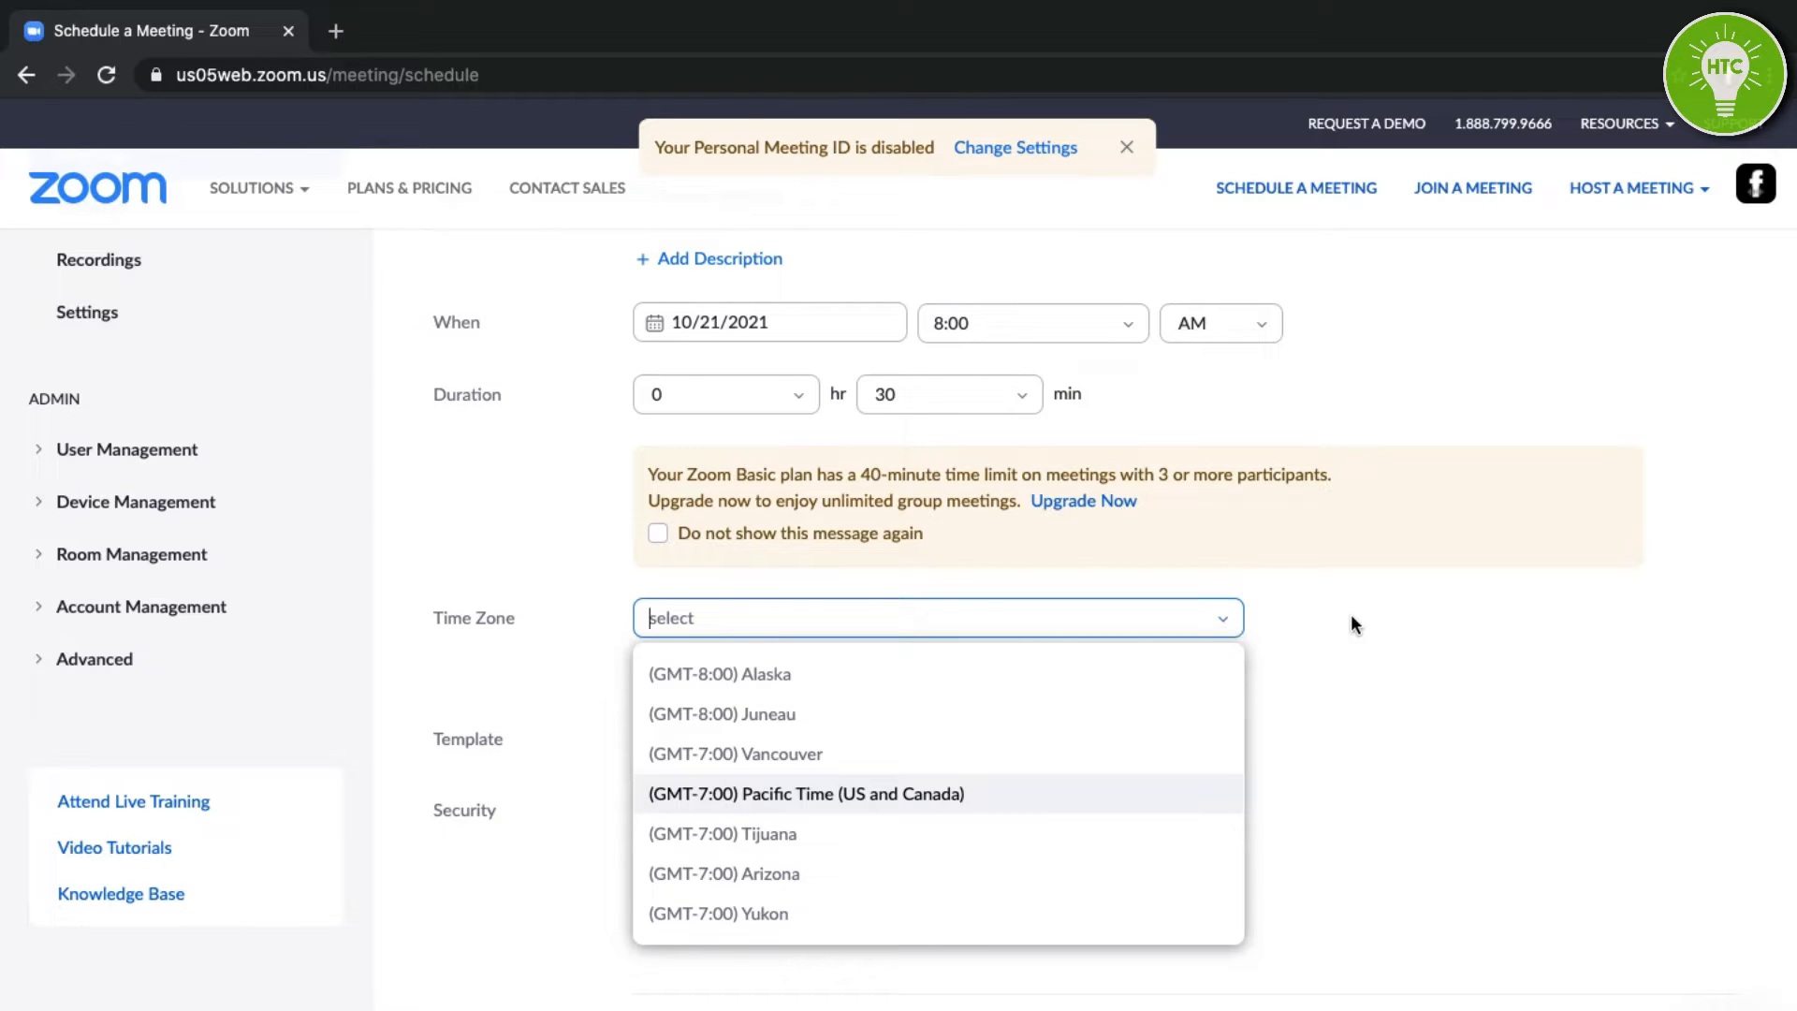
pyautogui.click(1248, 644)
pyautogui.scroll(-1, 1248, 644)
pyautogui.scroll(-1, 1062, 590)
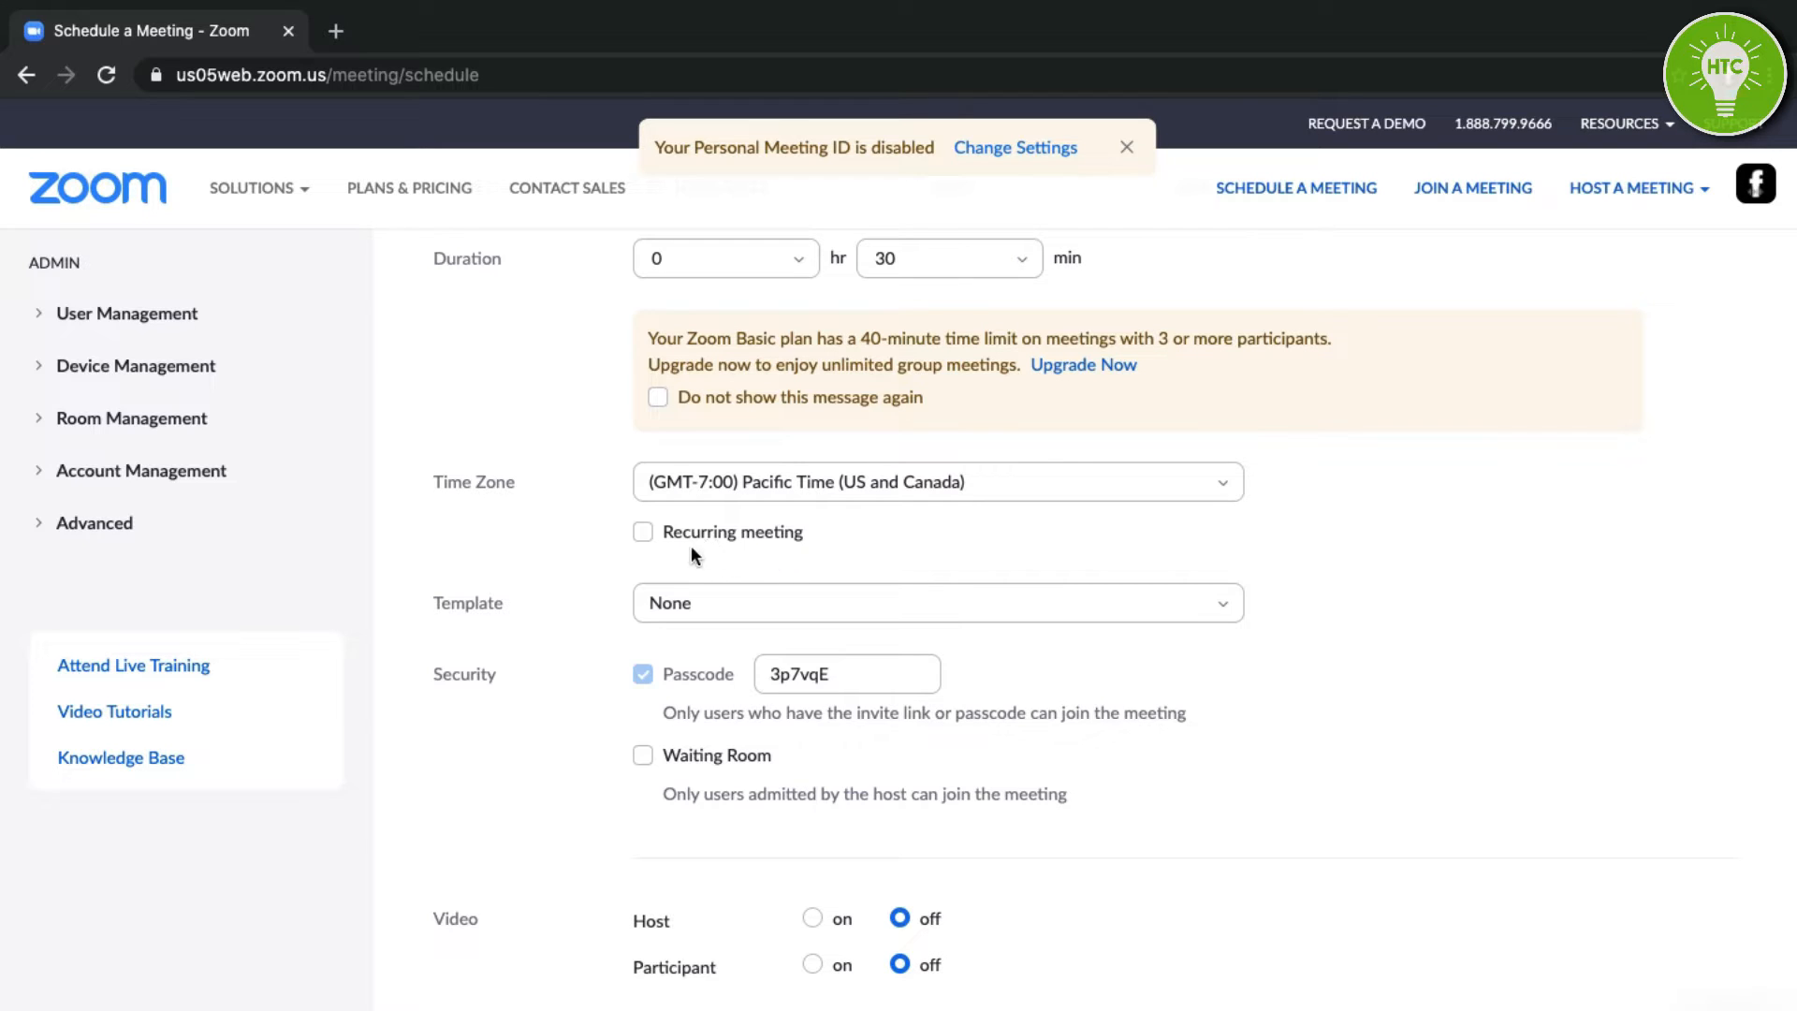
pyautogui.scroll(-3, 587, 573)
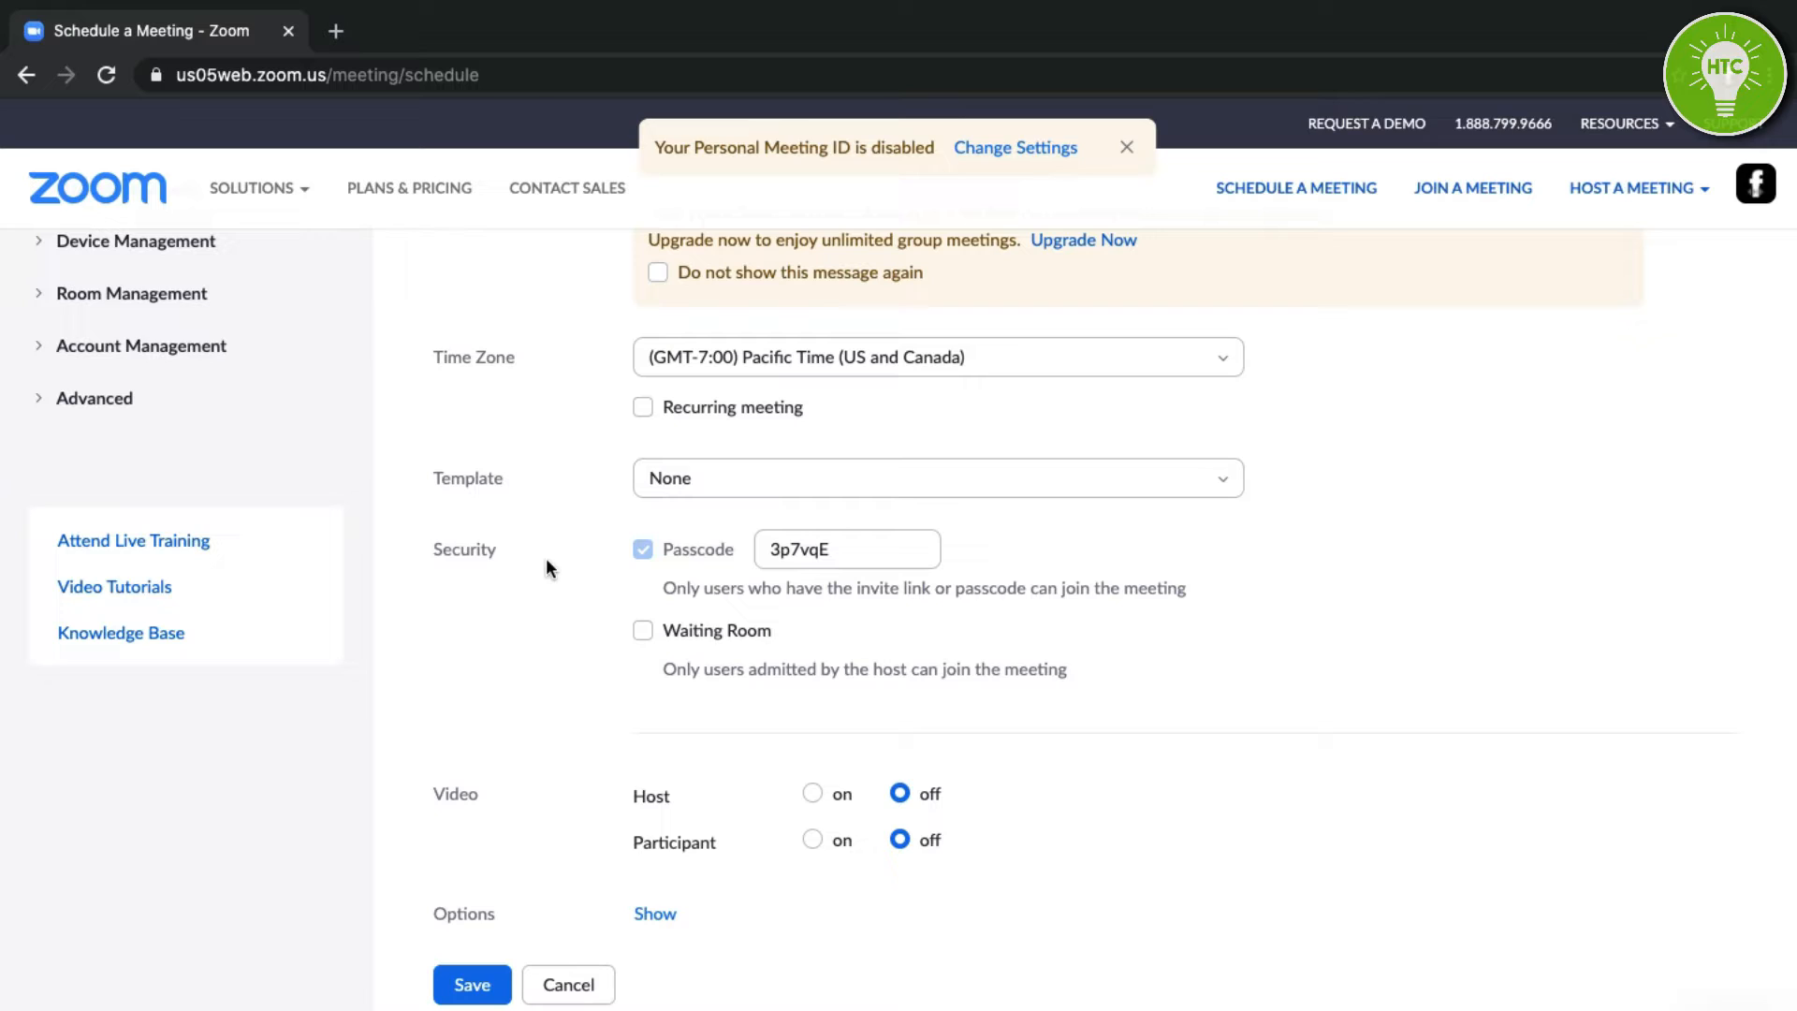
pyautogui.scroll(-1, 562, 558)
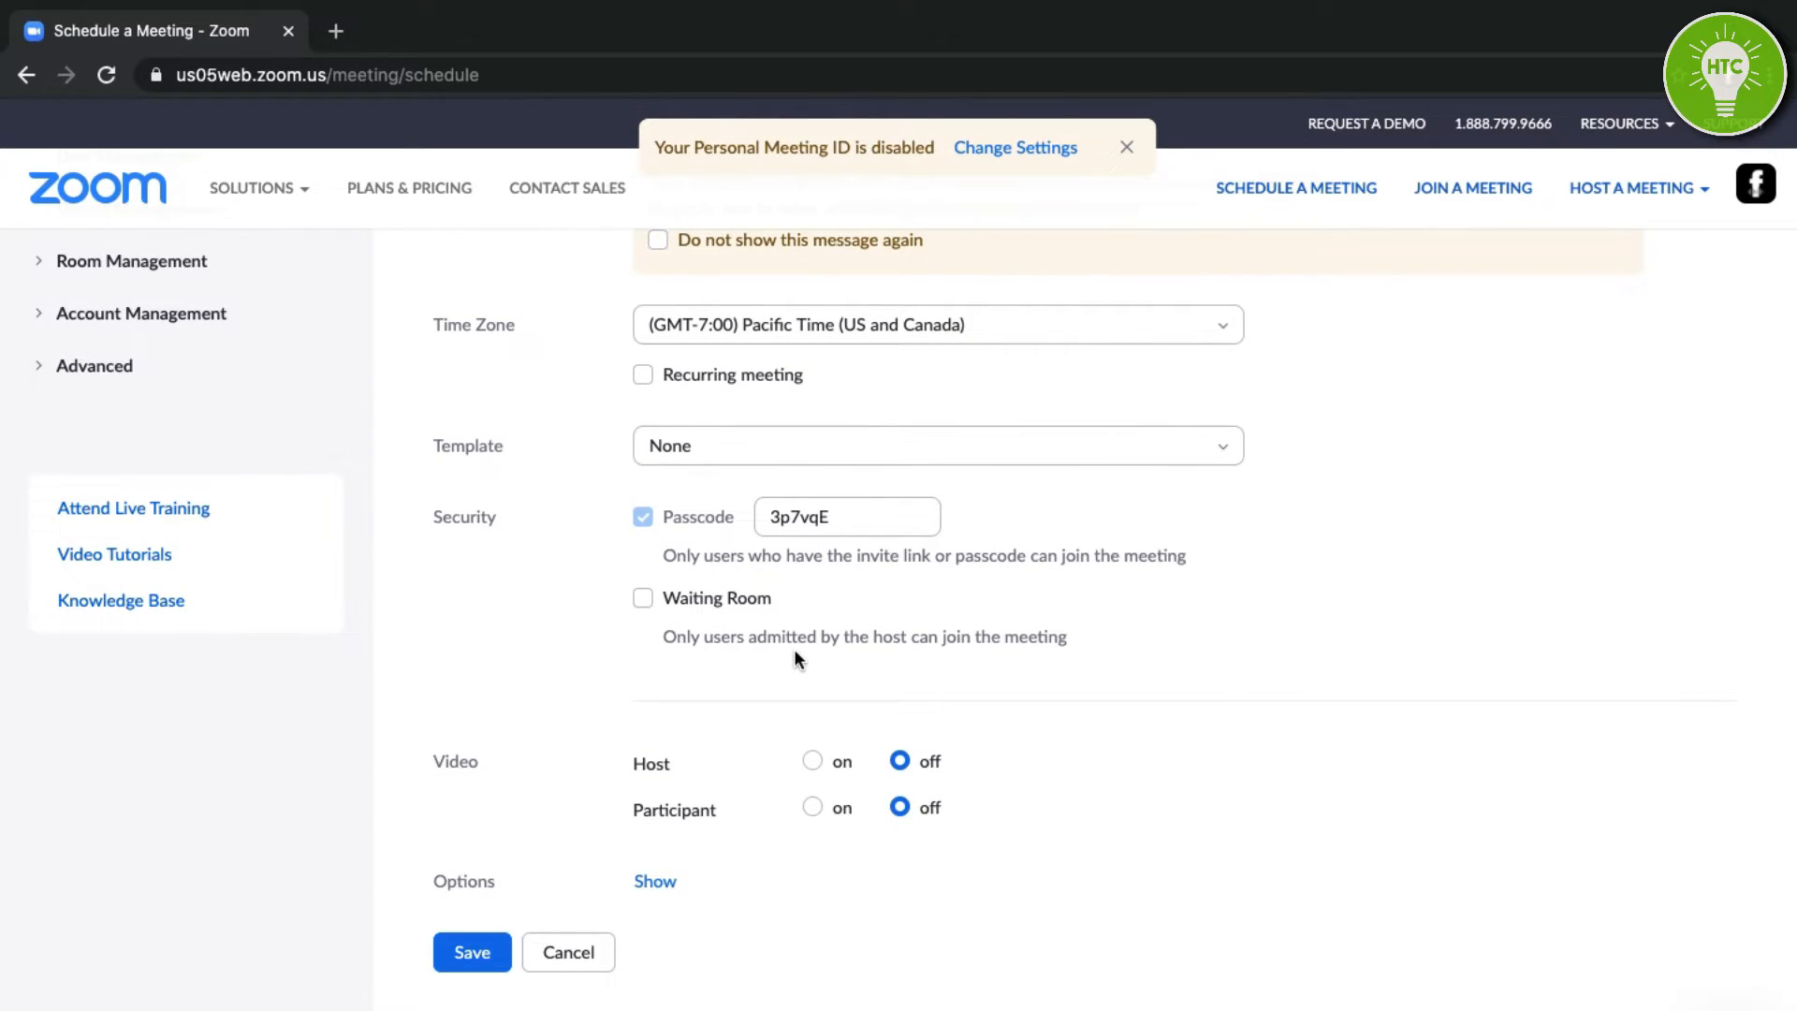
pyautogui.scroll(-2, 697, 589)
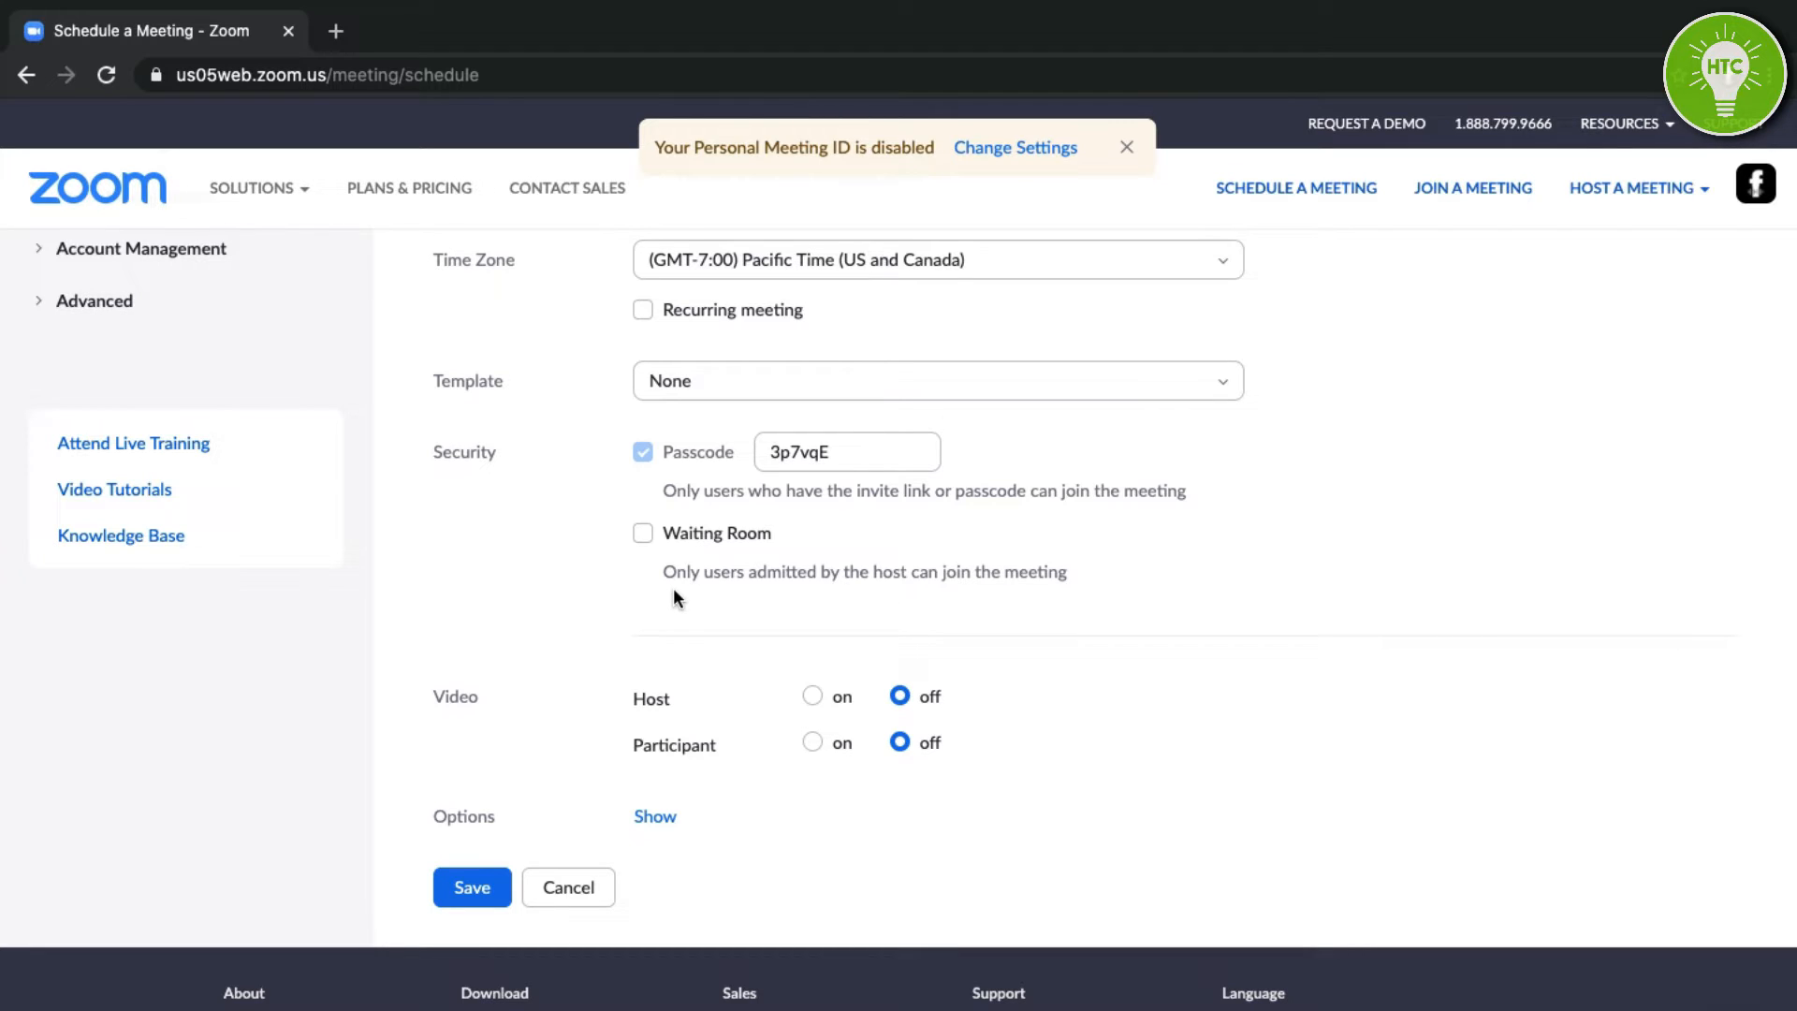
pyautogui.scroll(-2, 648, 582)
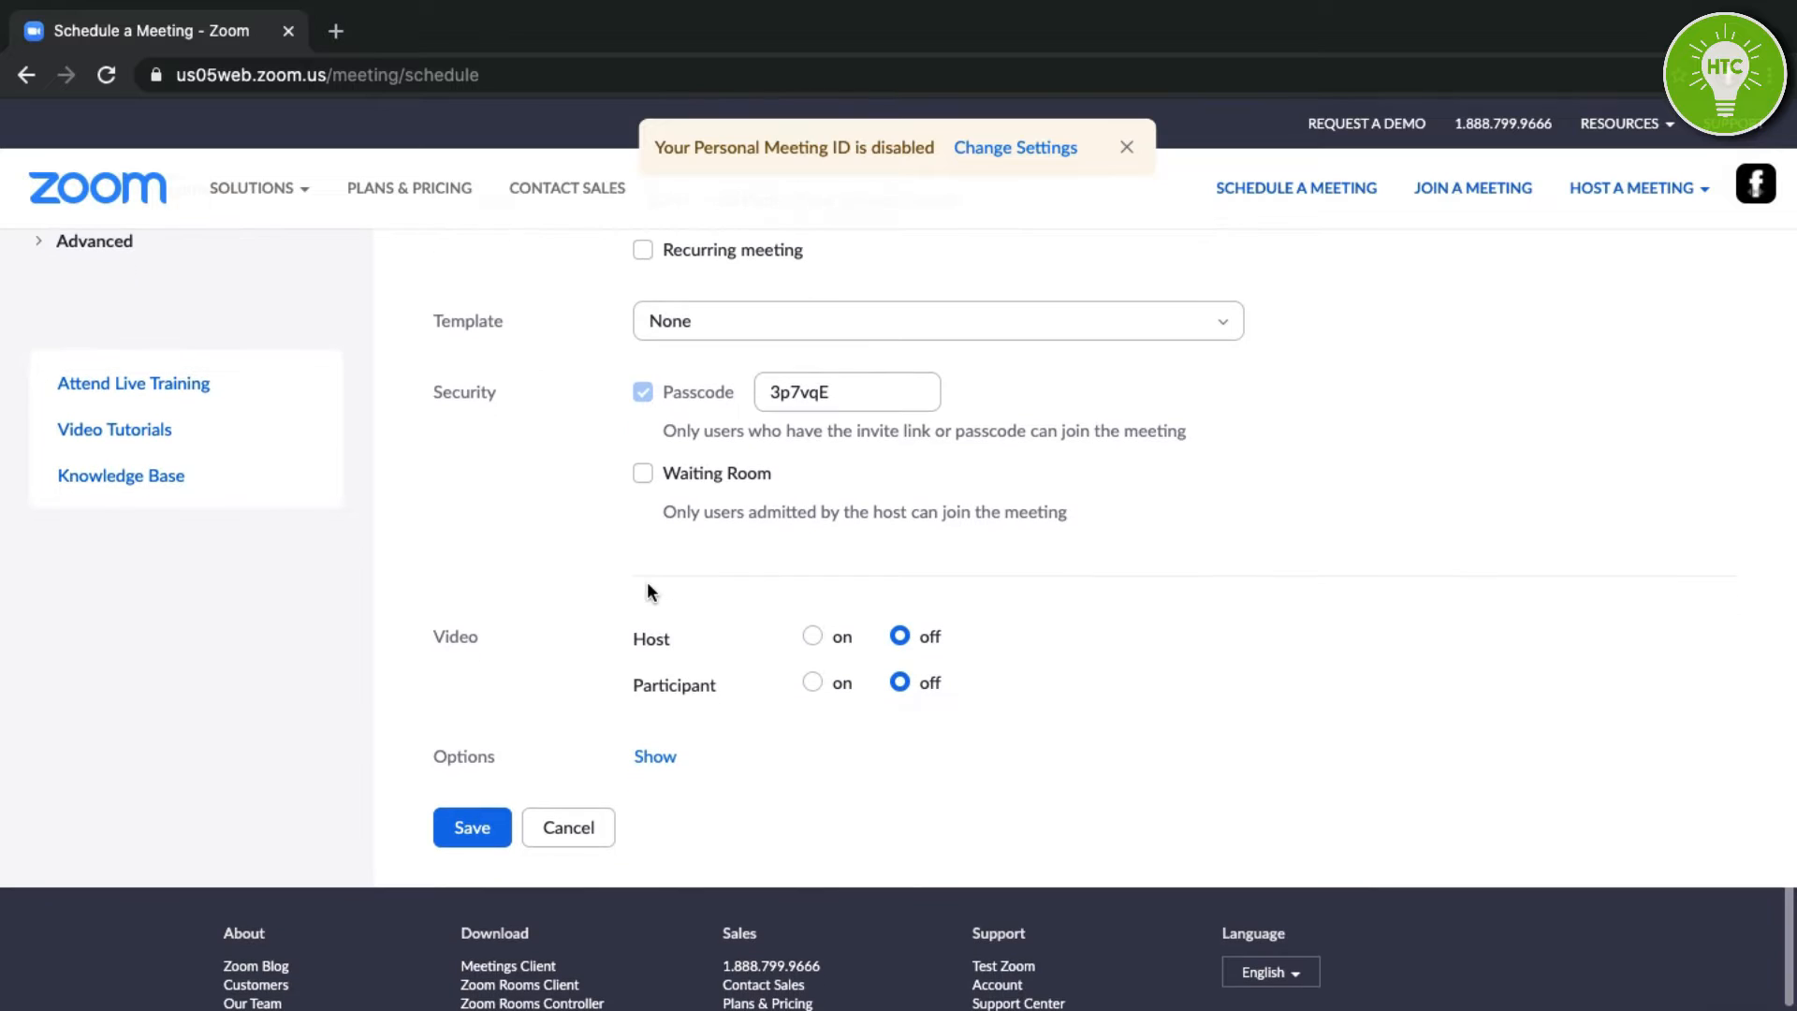
pyautogui.scroll(-2, 659, 538)
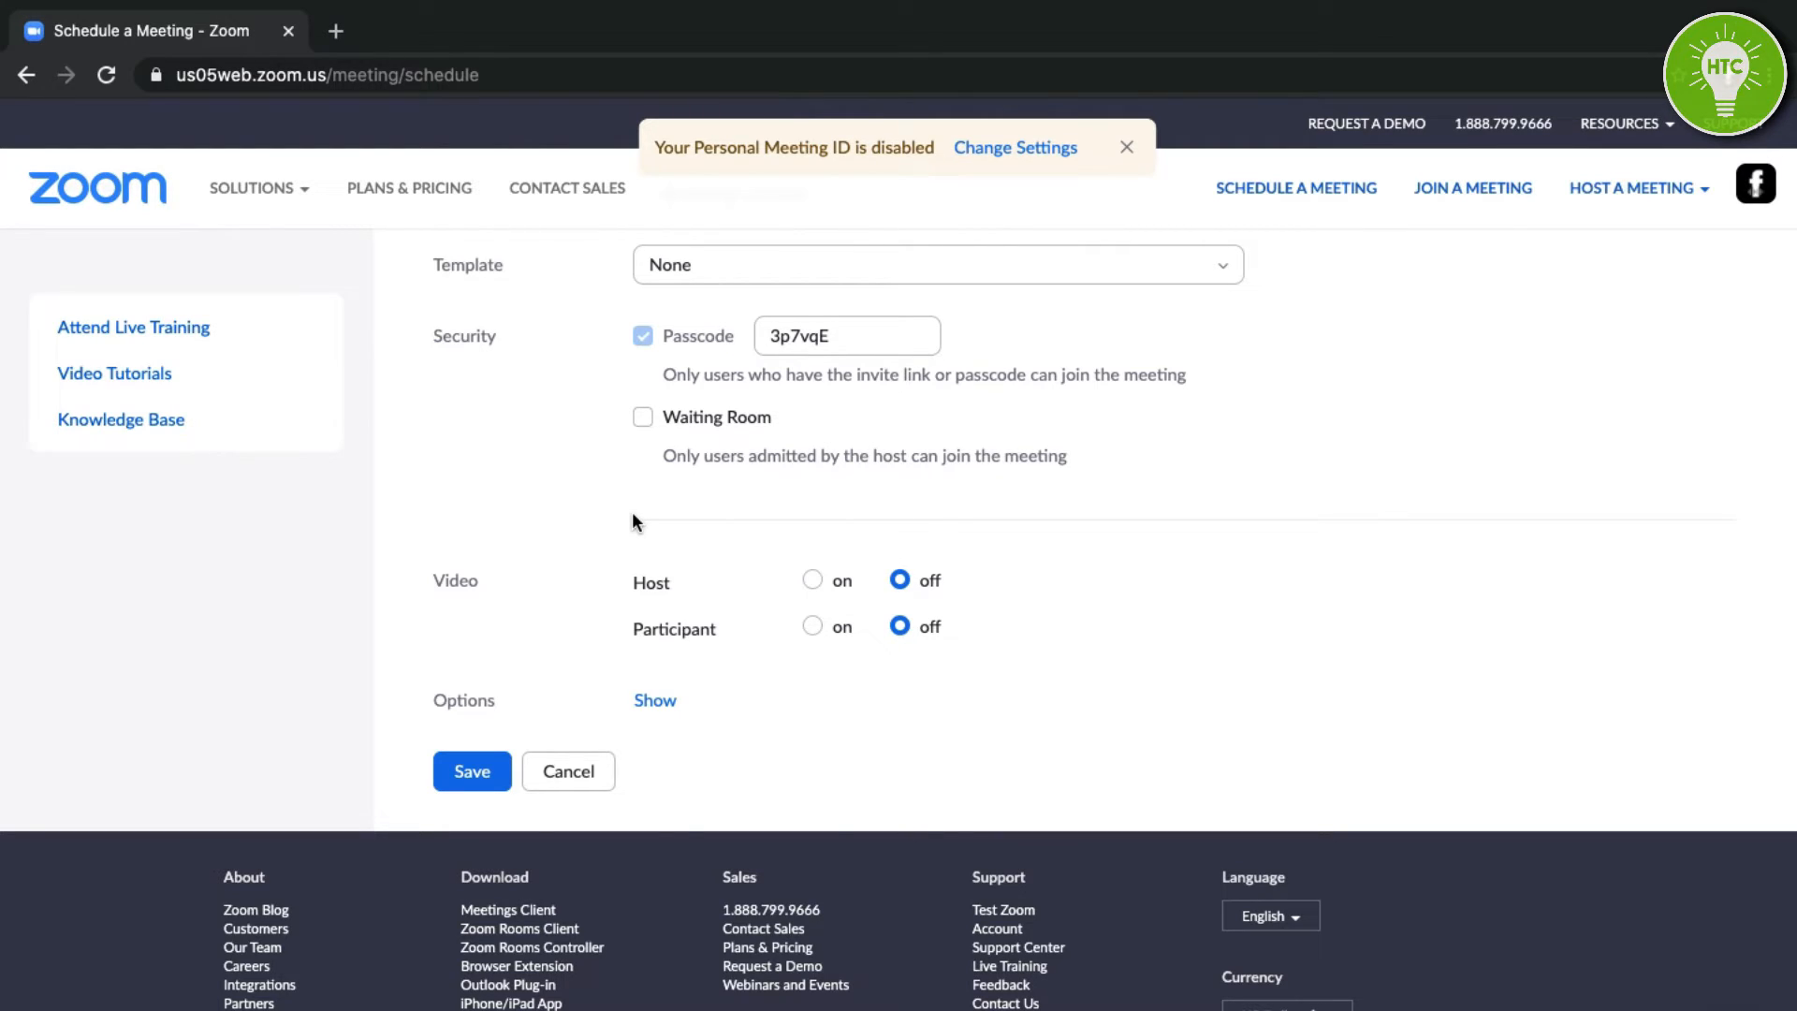
pyautogui.scroll(-2, 970, 549)
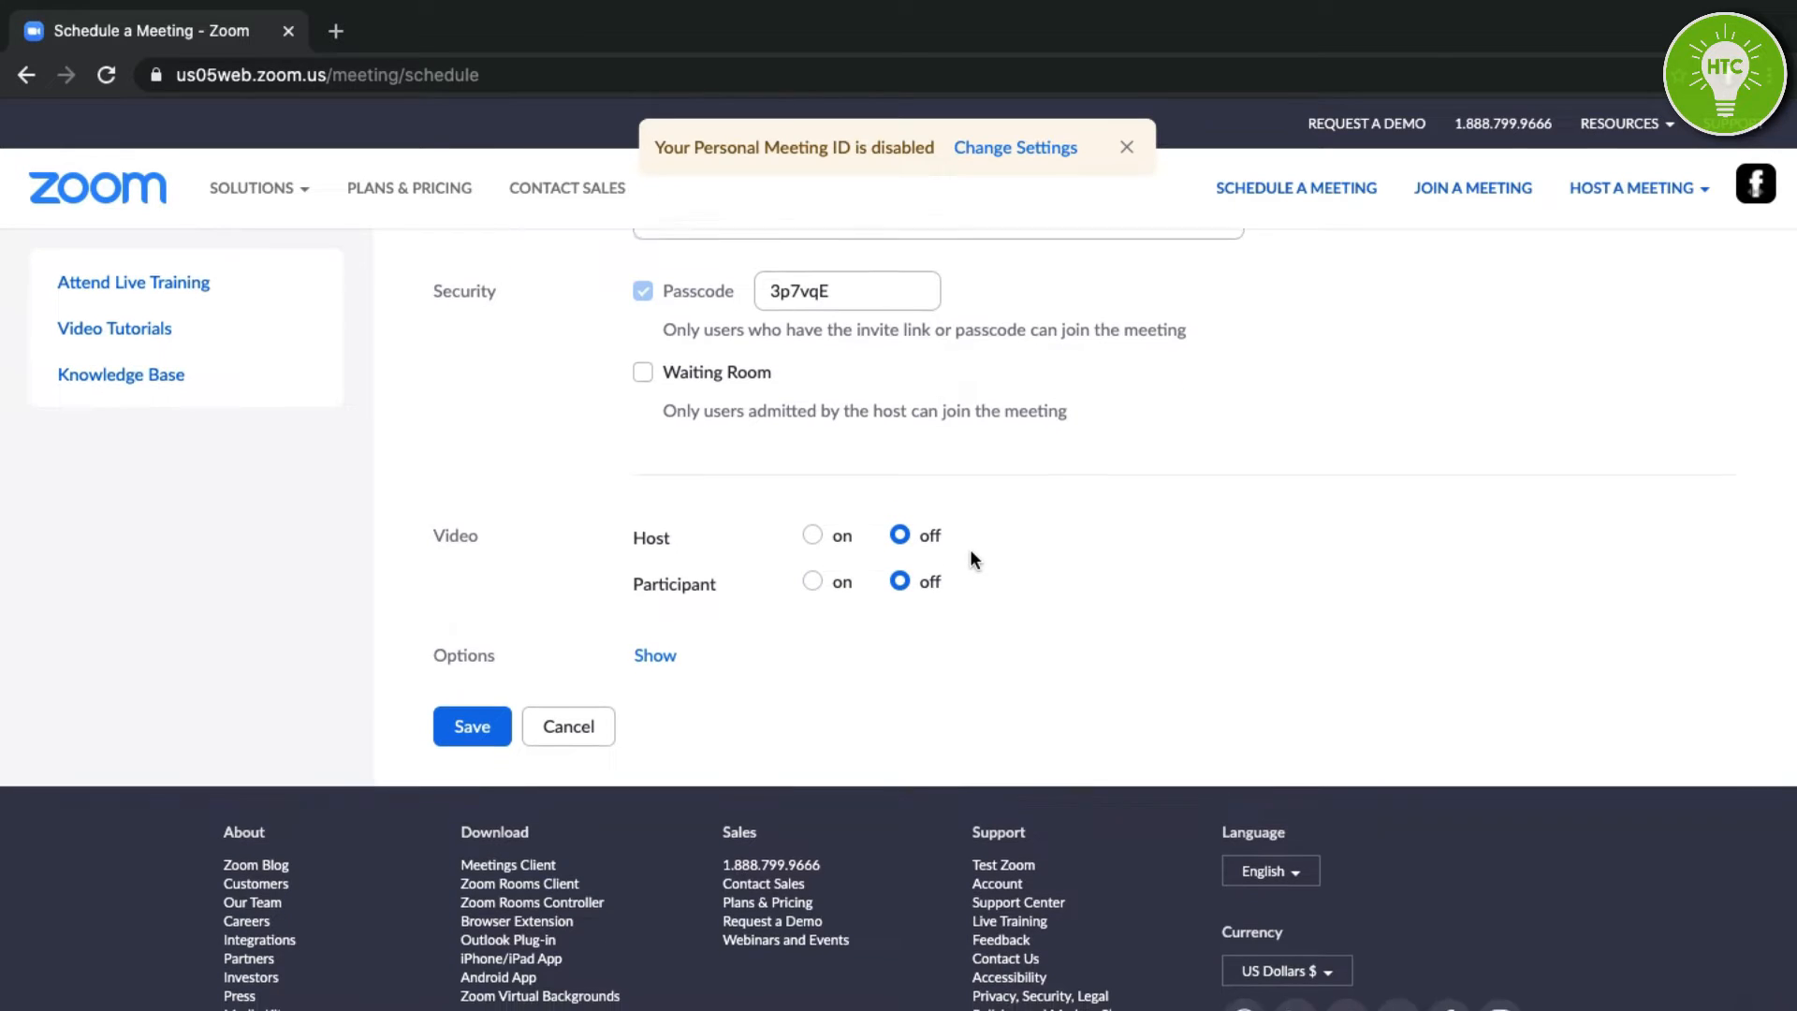
pyautogui.scroll(-2, 506, 609)
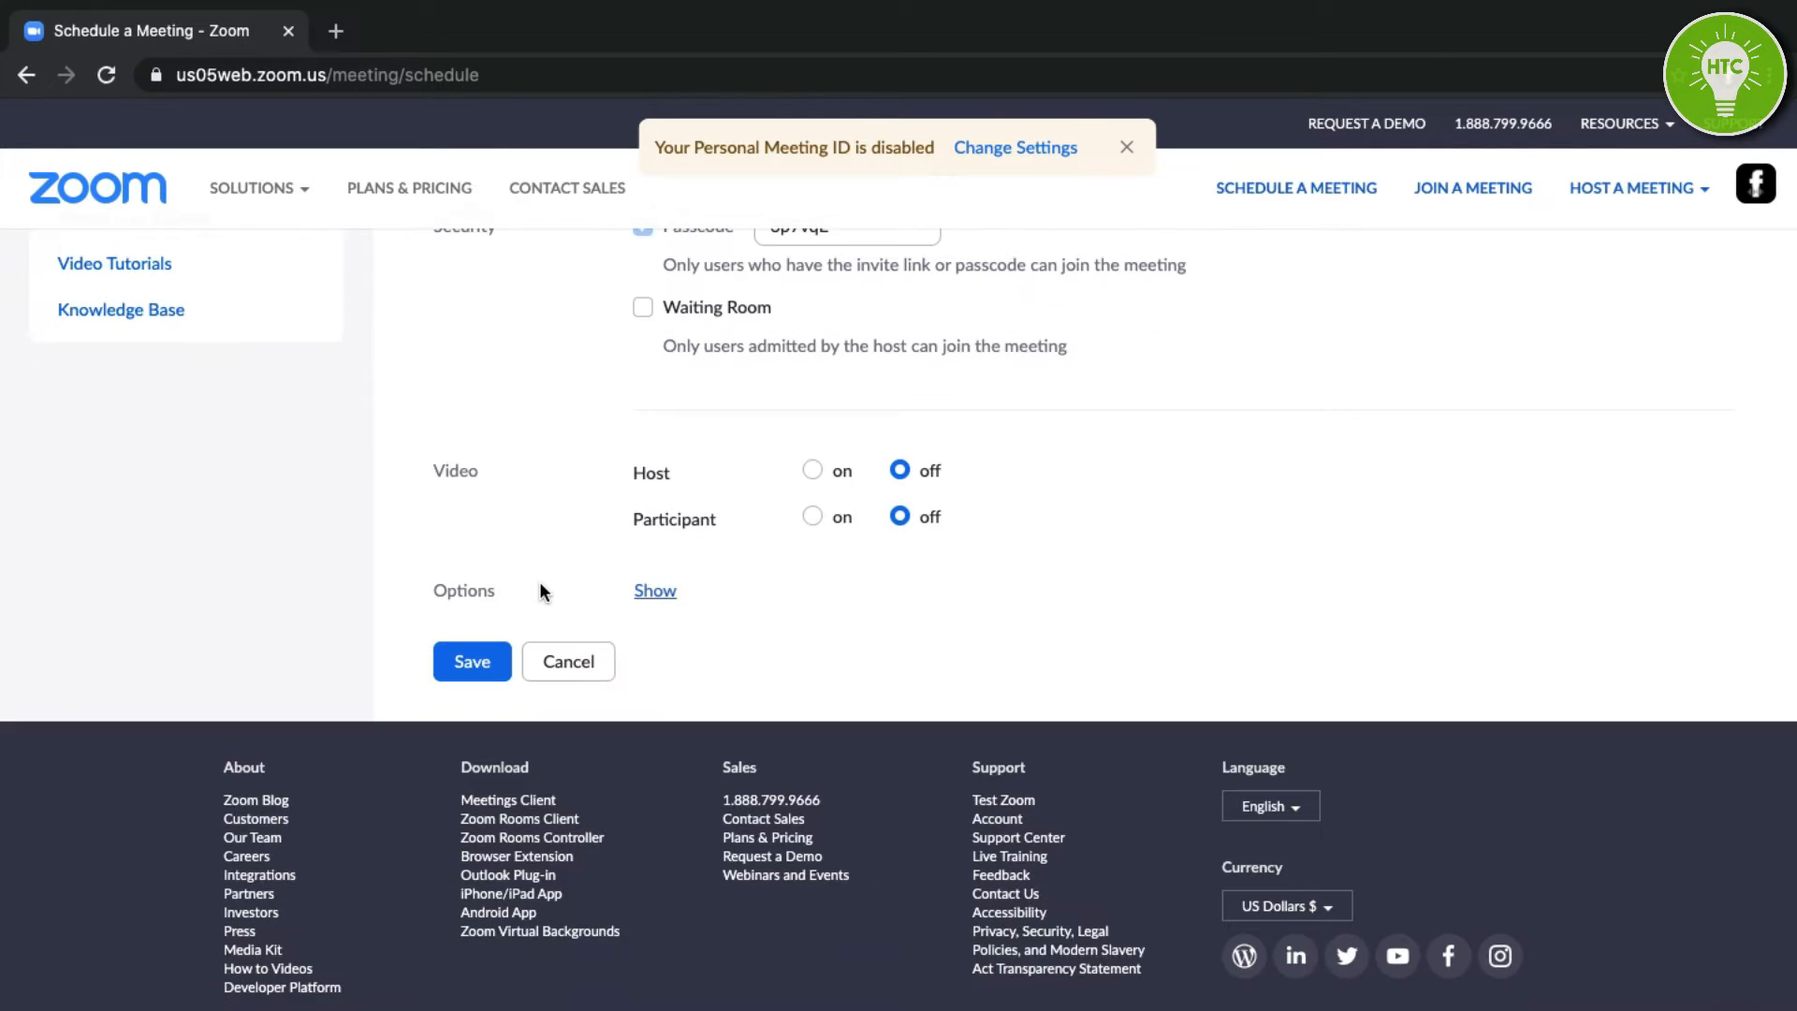
# Enable muting participants upon entry and automatic recording on the local computer.
pyautogui.click(669, 597)
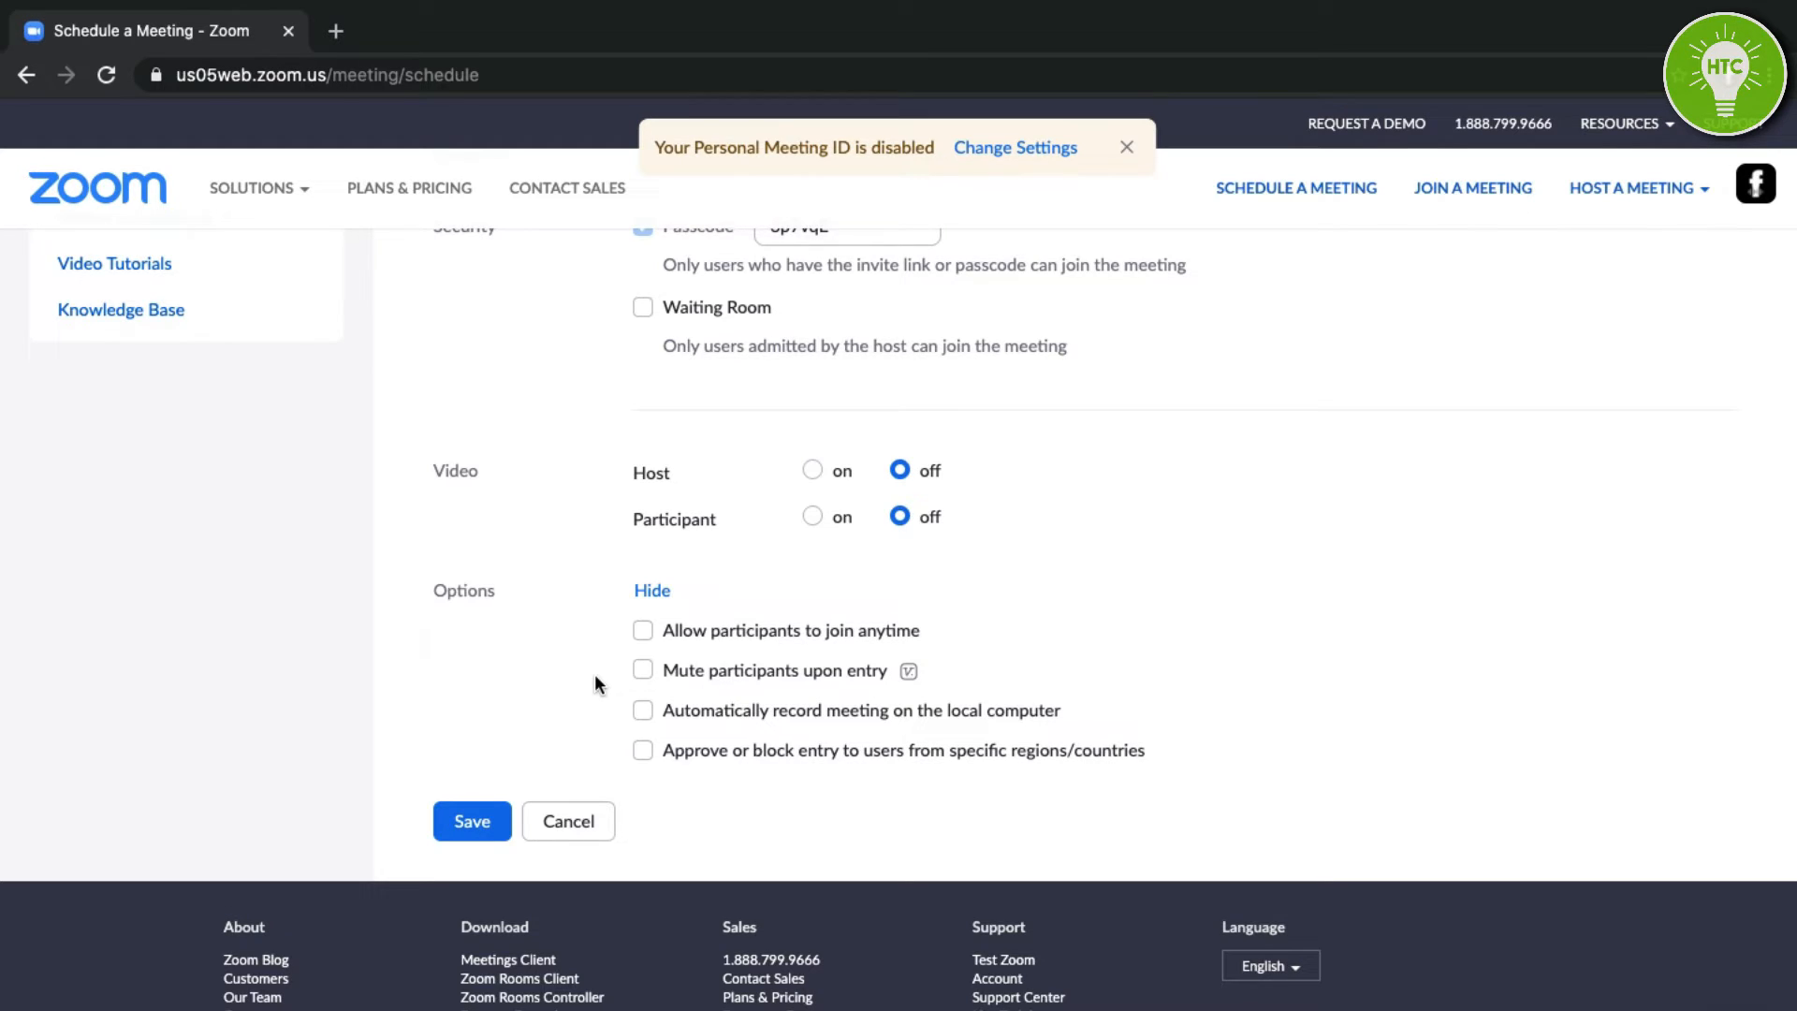
pyautogui.click(644, 672)
pyautogui.click(643, 719)
# Drop the country/region entry restriction without applying it and save the meeting.
pyautogui.click(643, 752)
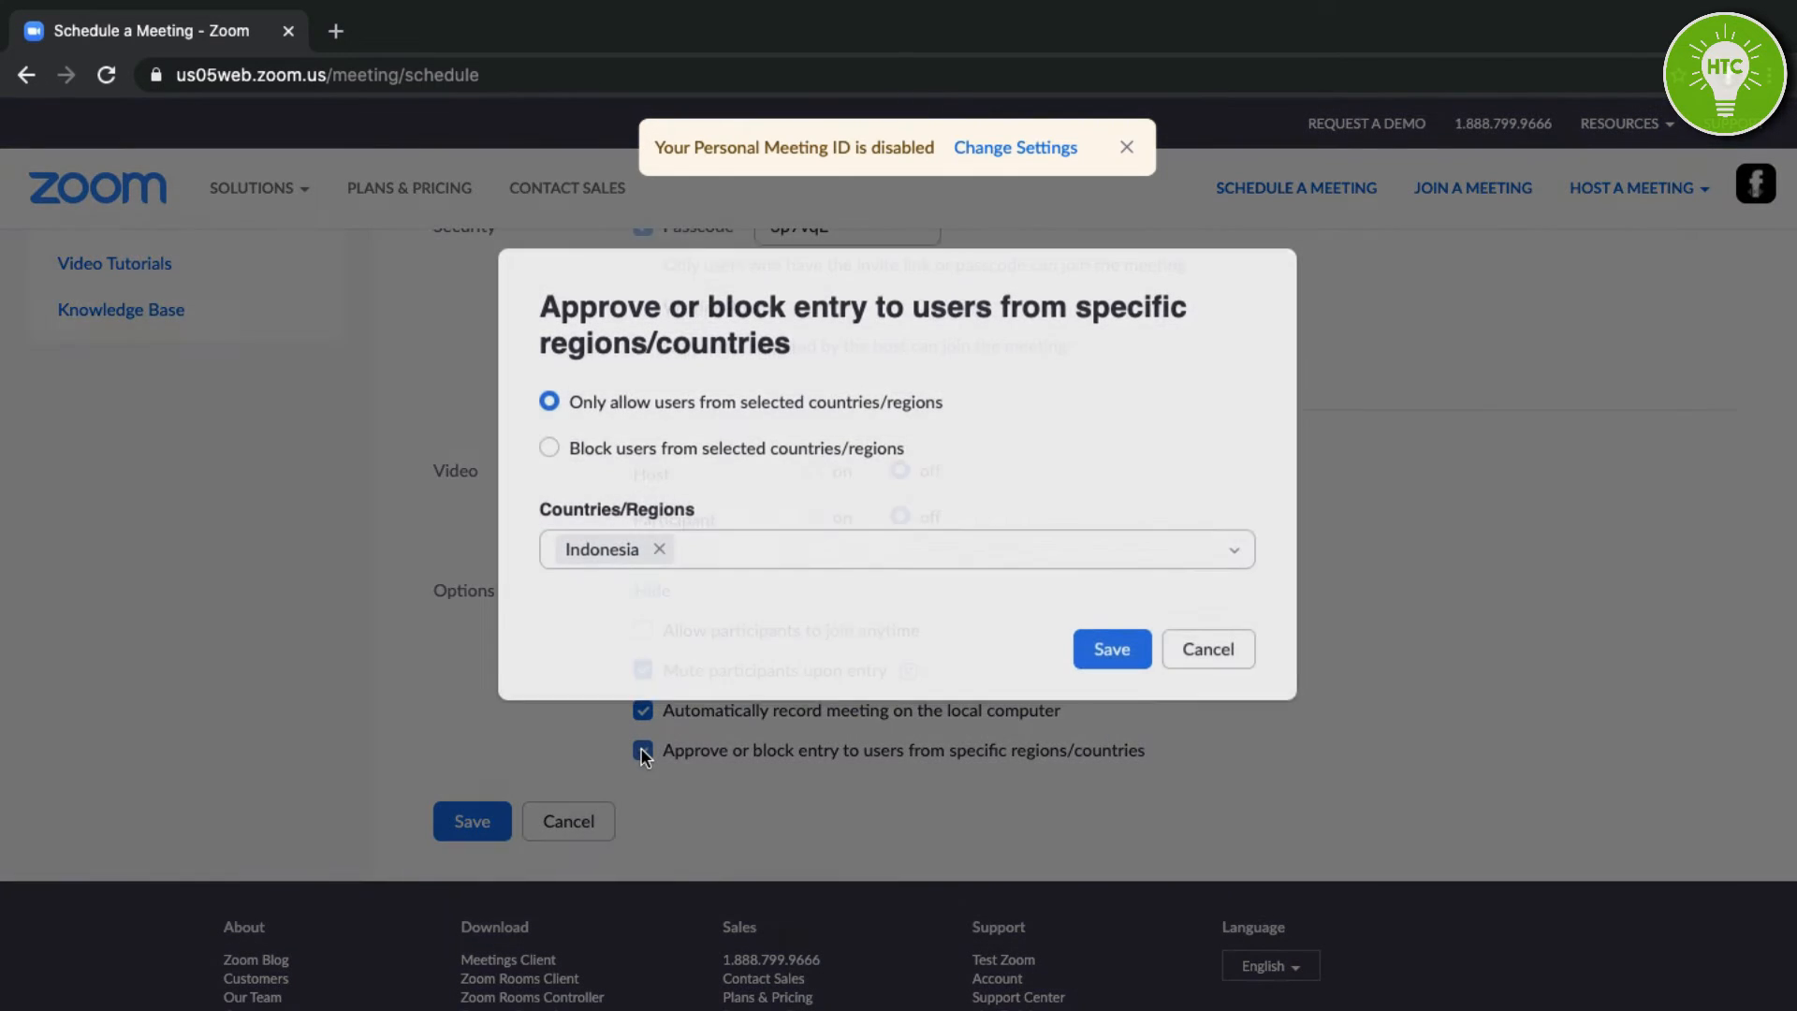
pyautogui.click(757, 541)
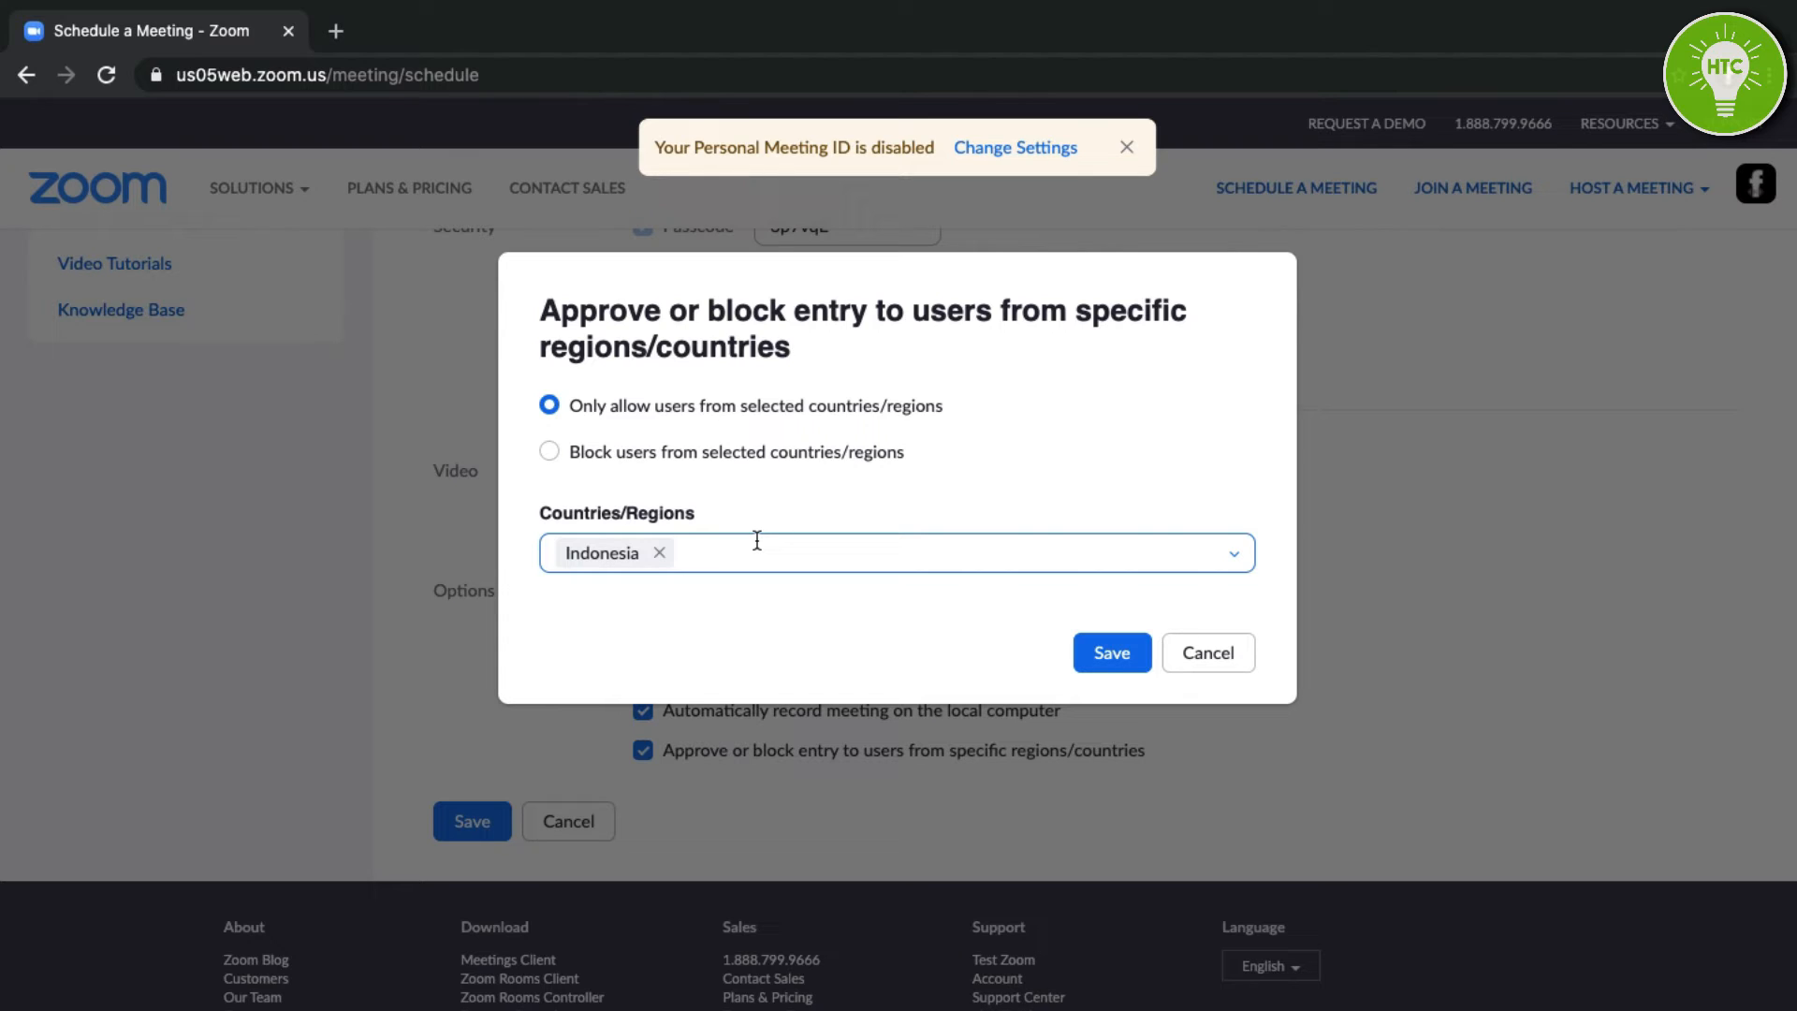
pyautogui.click(1194, 662)
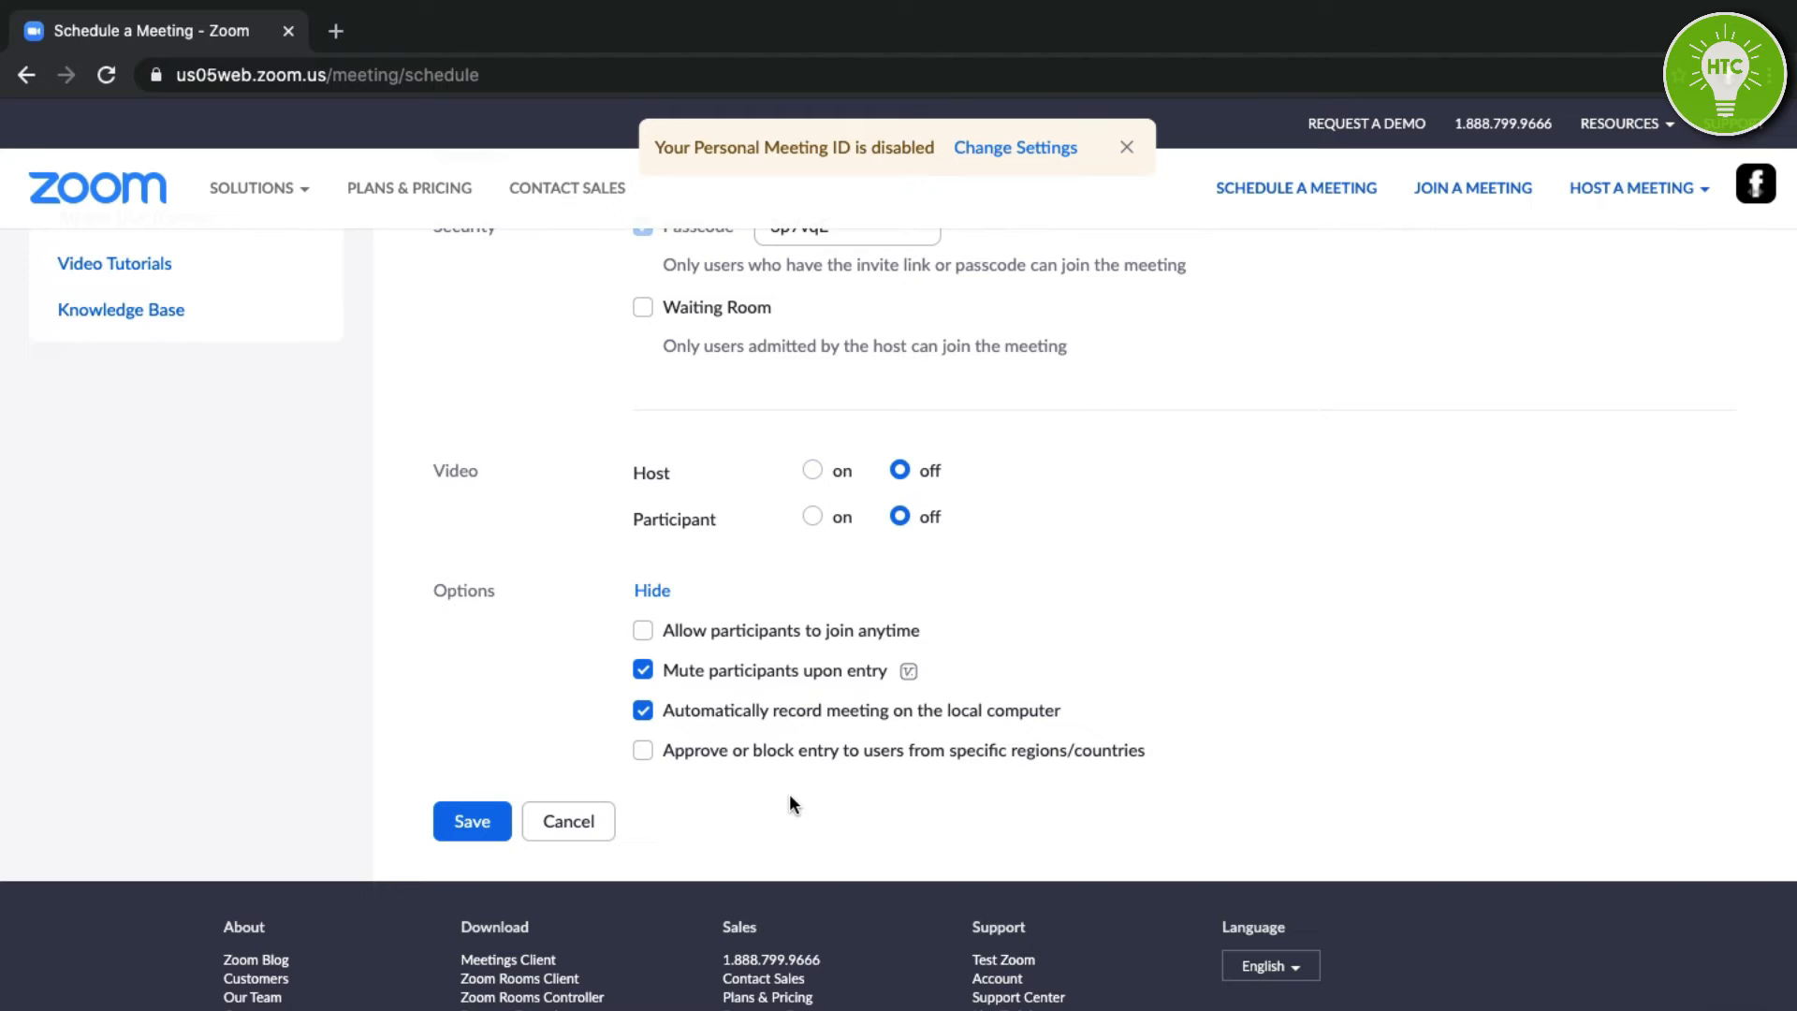
pyautogui.click(473, 821)
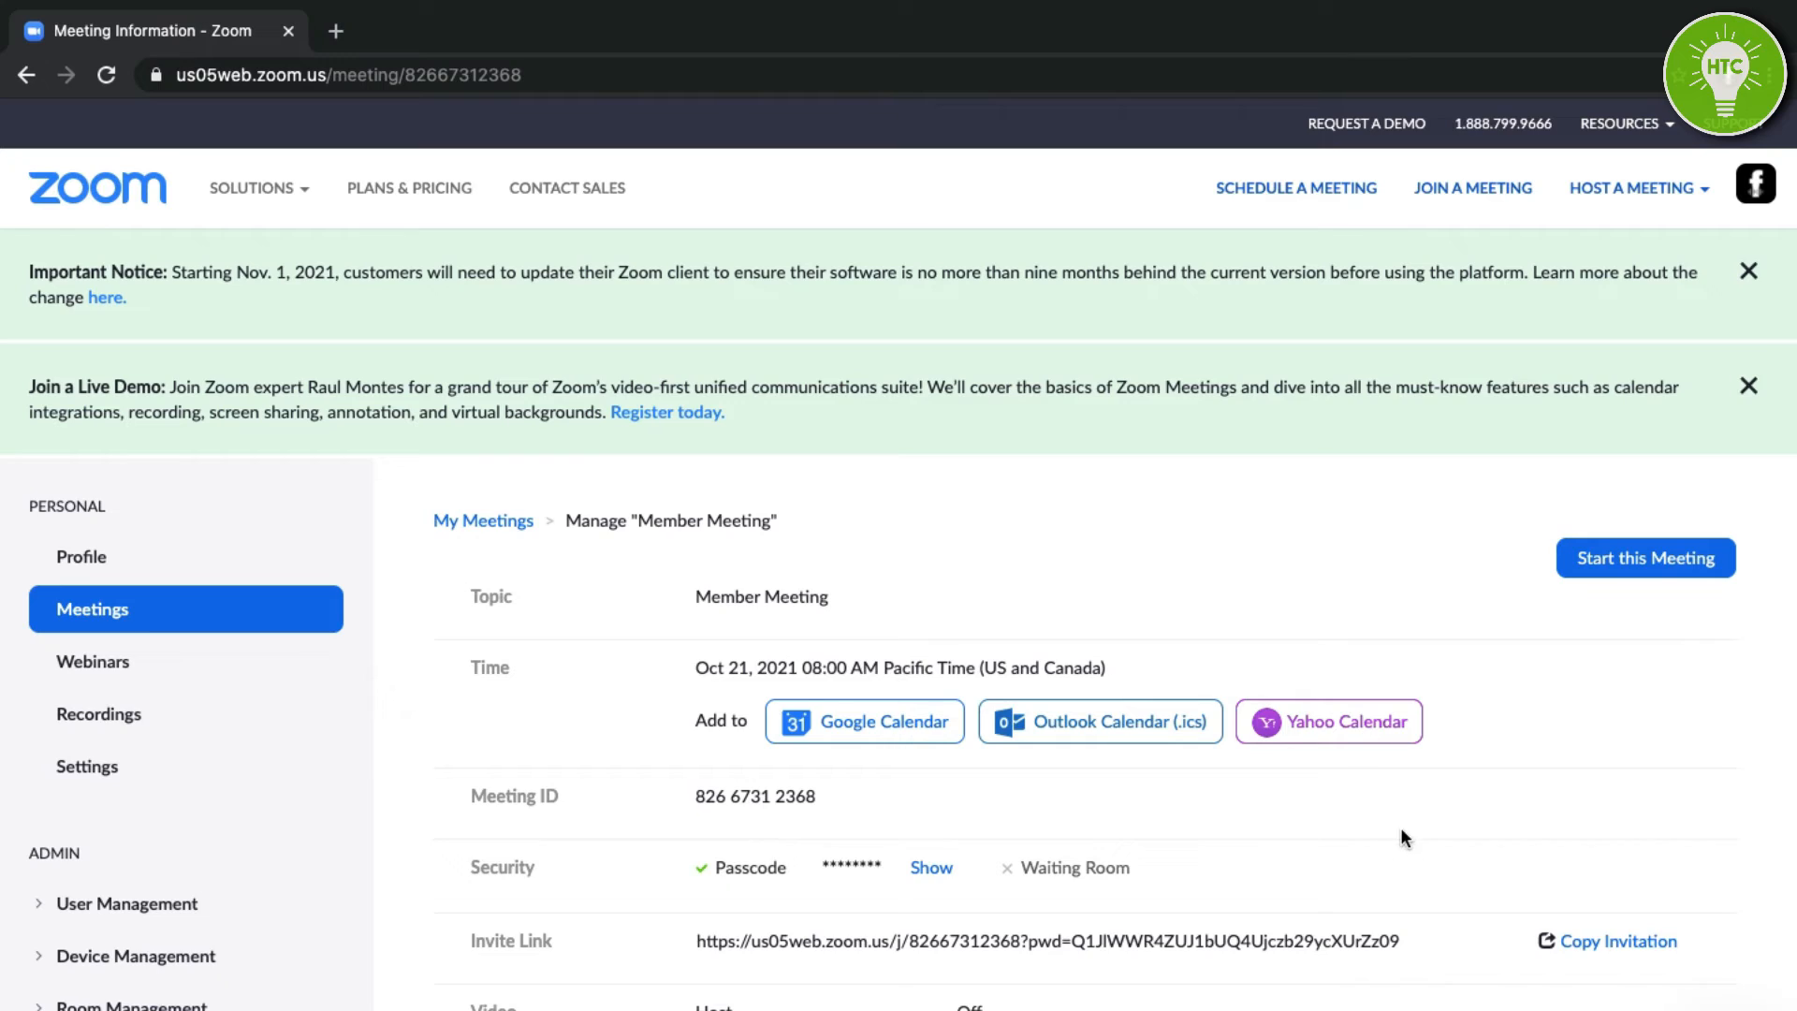
# Copy the Member Meeting invitation to the clipboard, then start the meeting.
pyautogui.scroll(-1, 1429, 950)
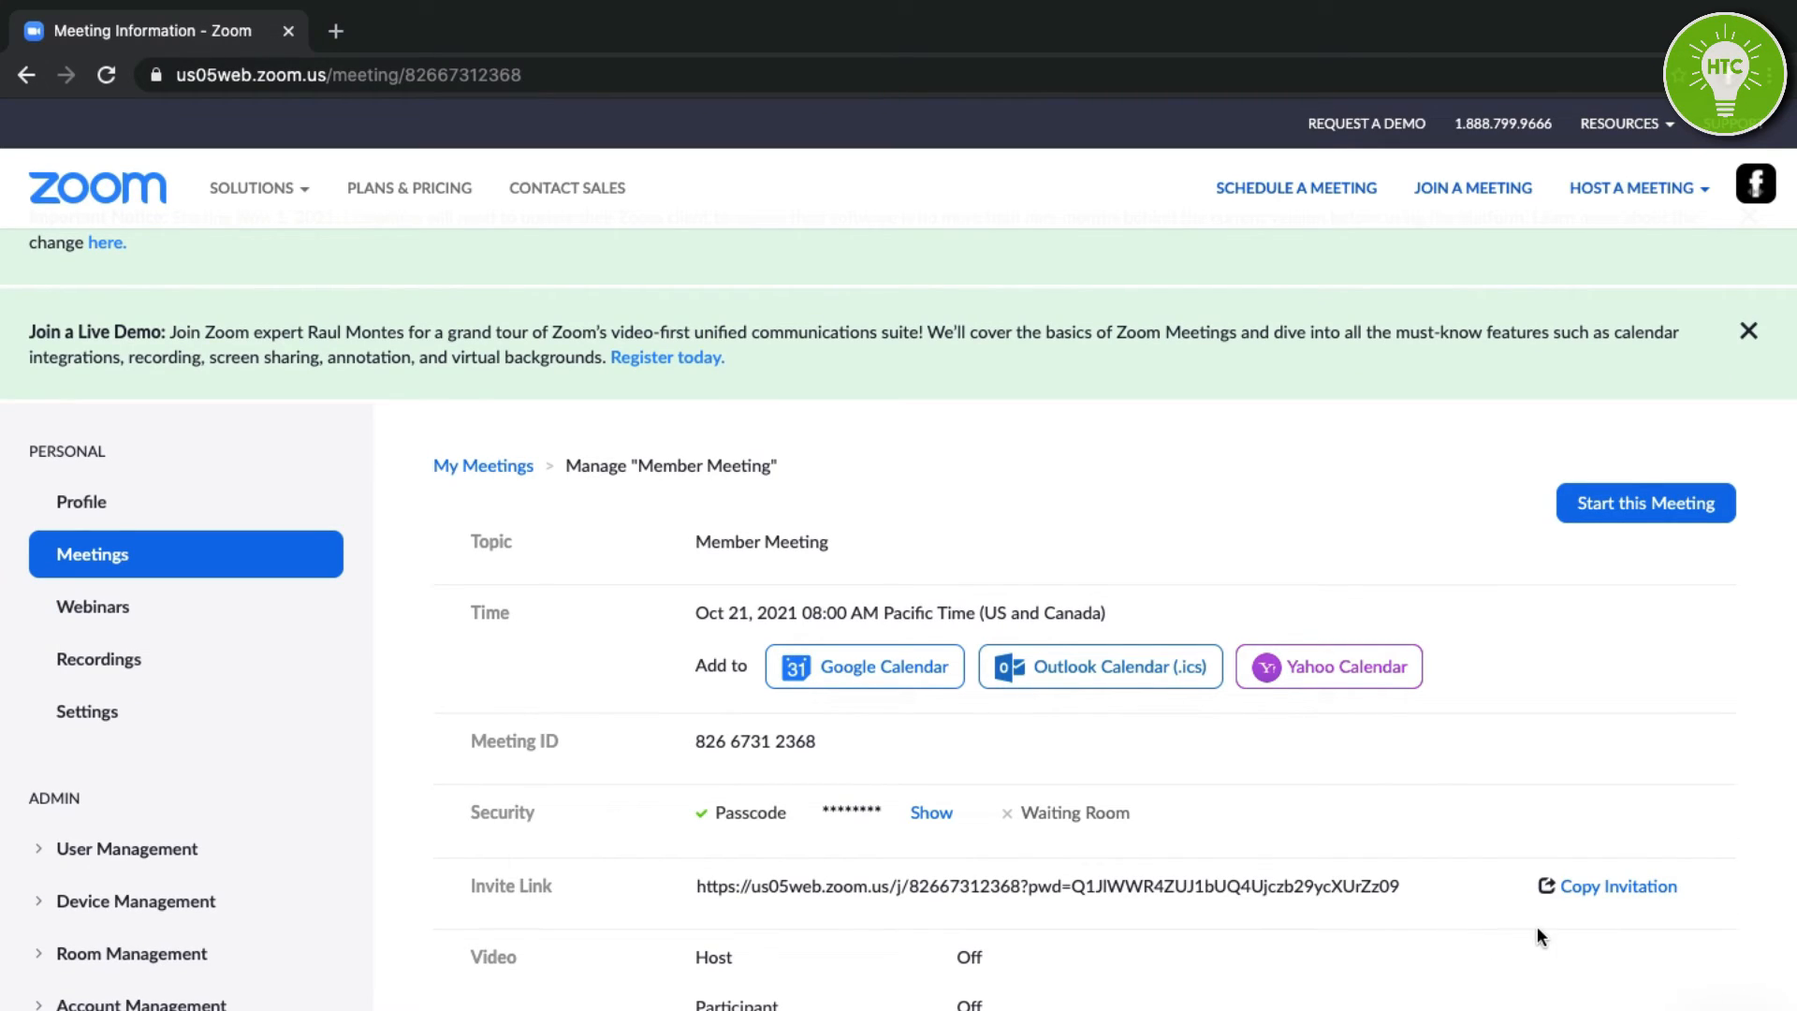
pyautogui.click(1579, 889)
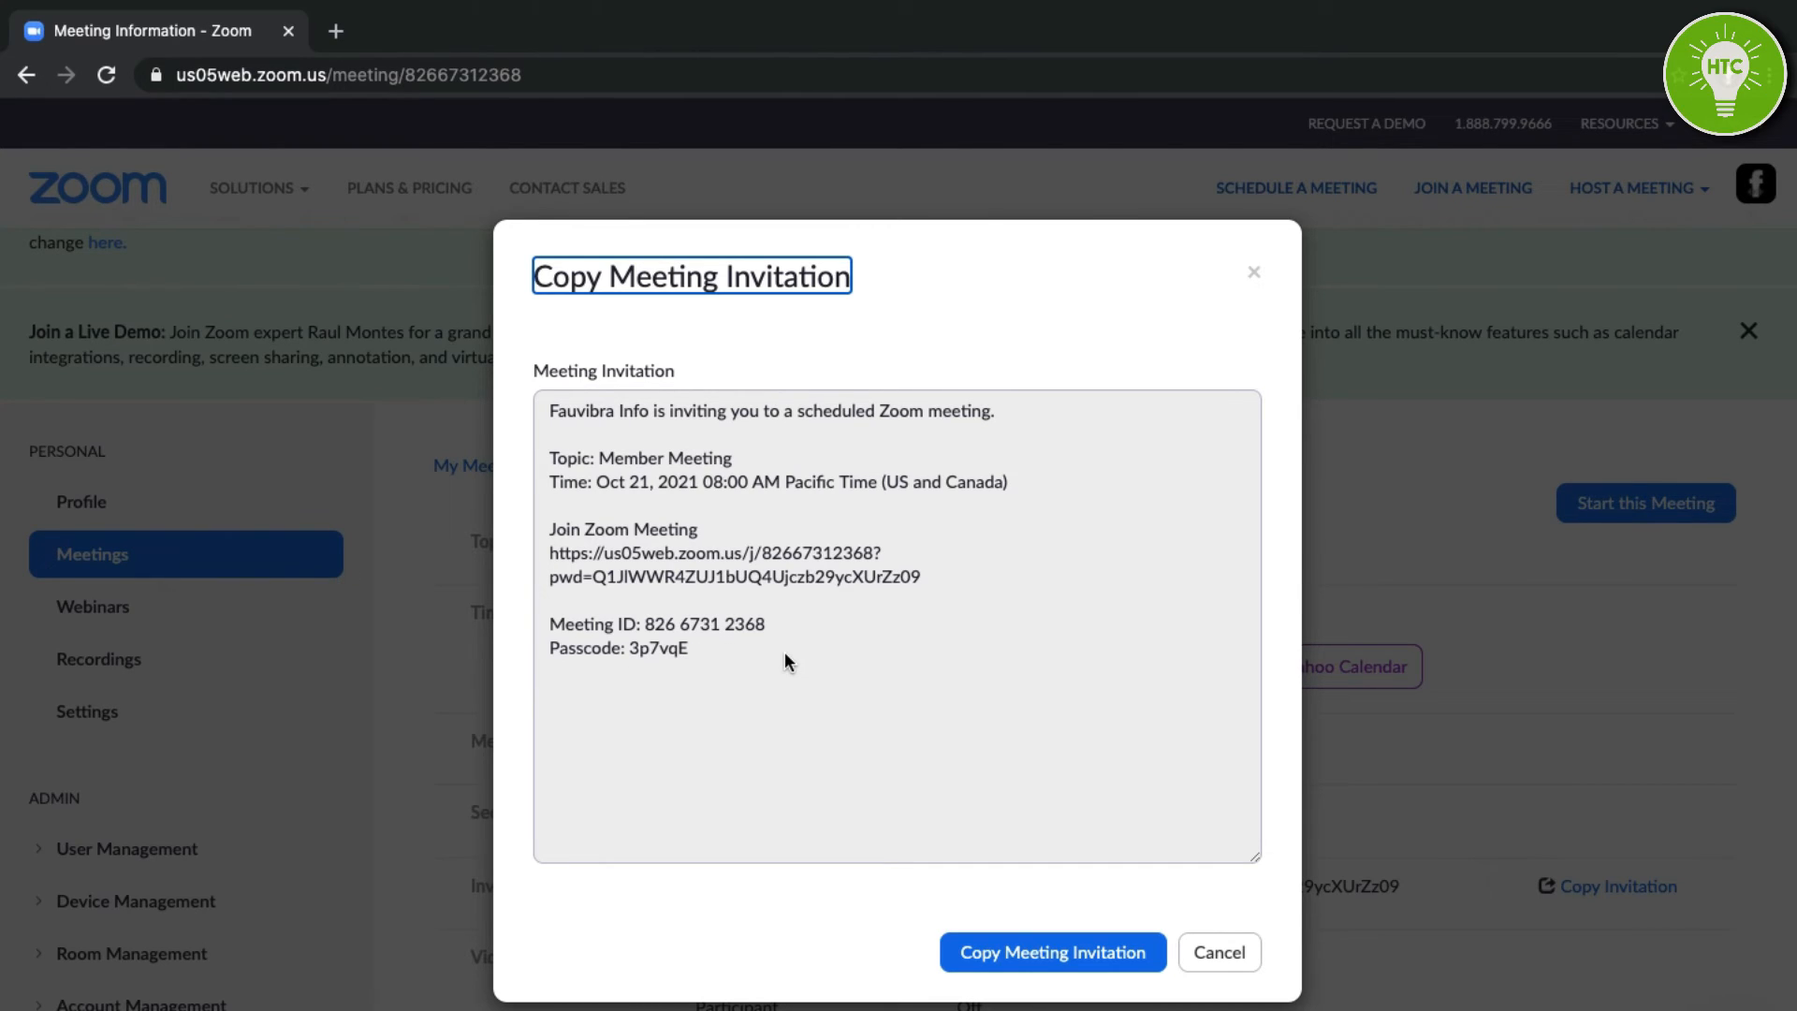
pyautogui.click(1037, 952)
pyautogui.click(1205, 952)
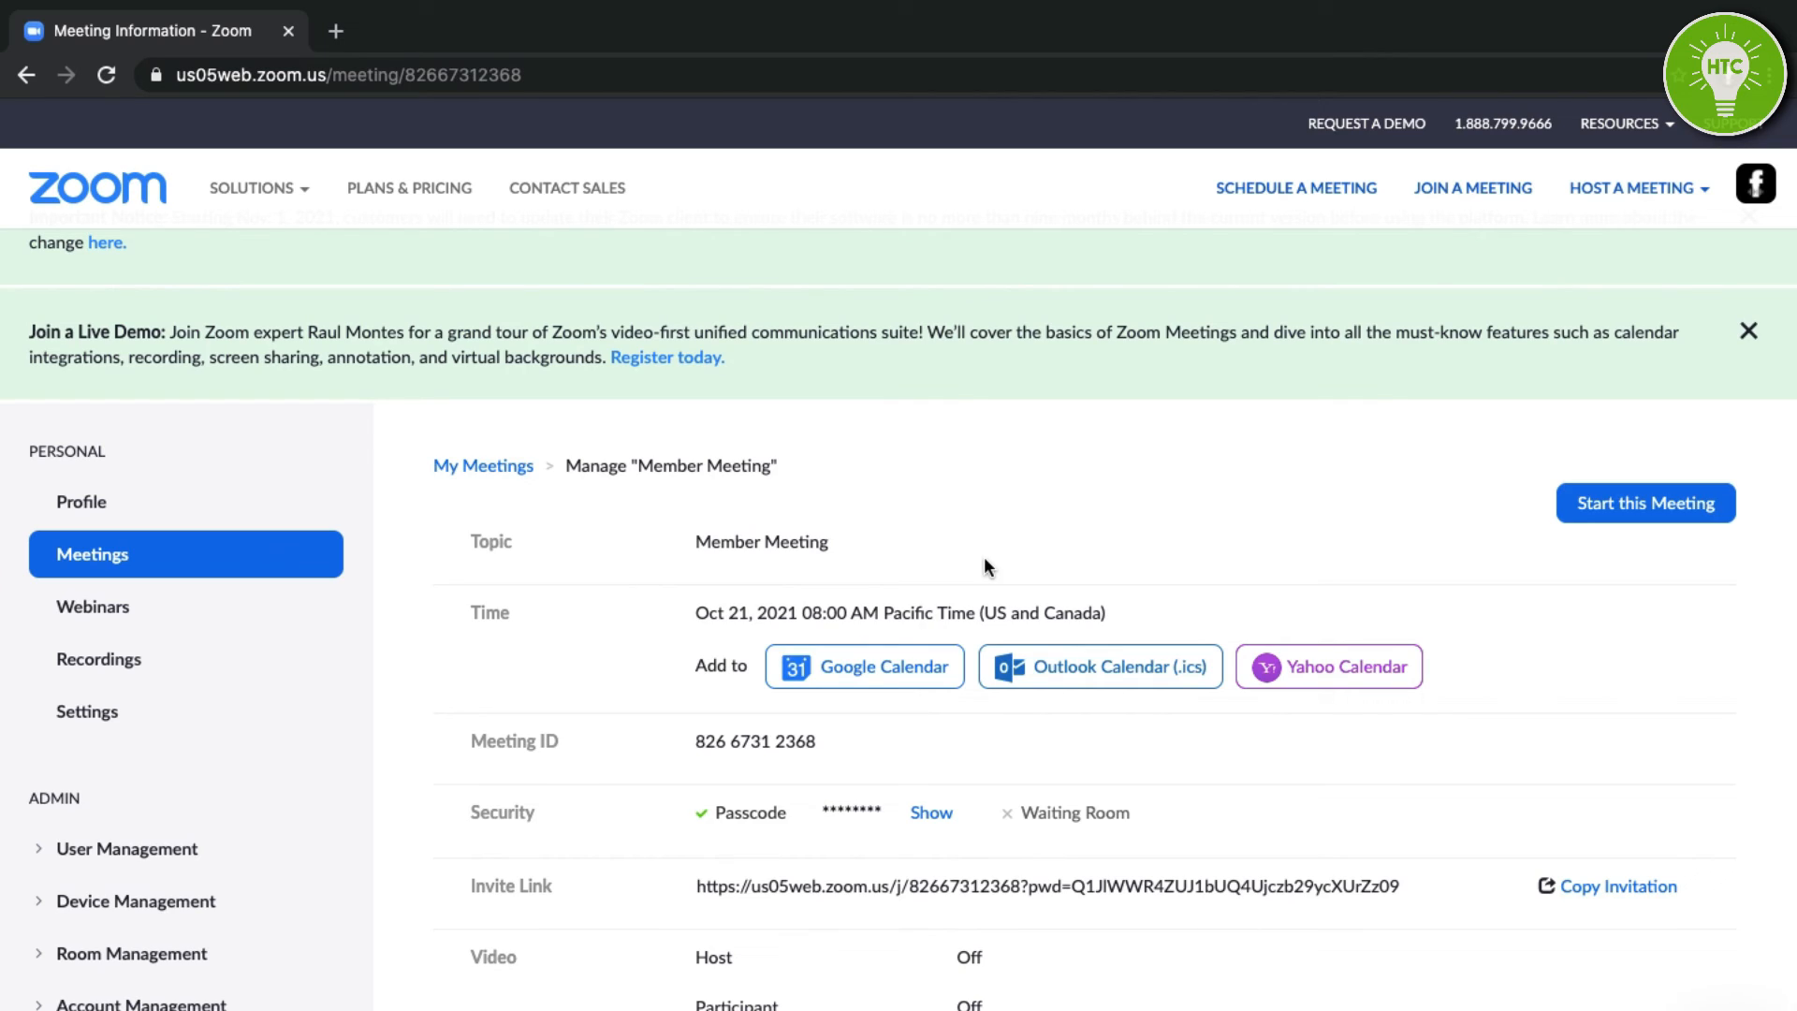
pyautogui.click(1633, 505)
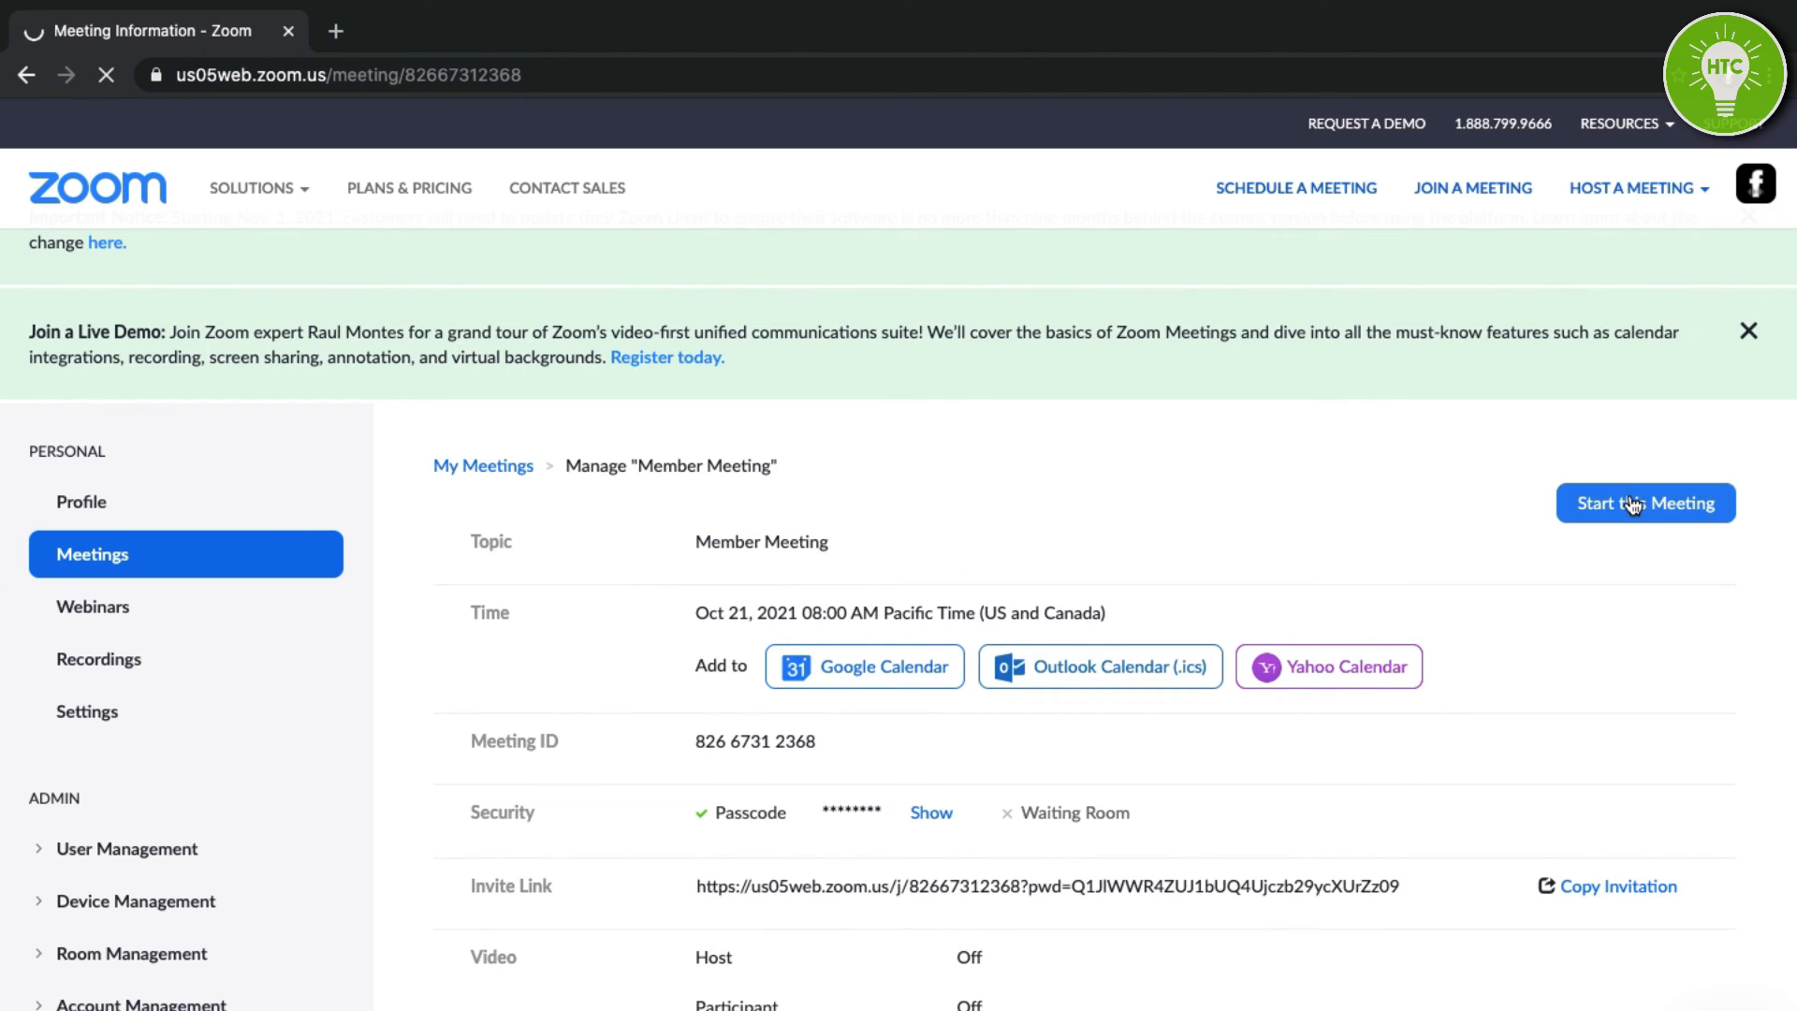